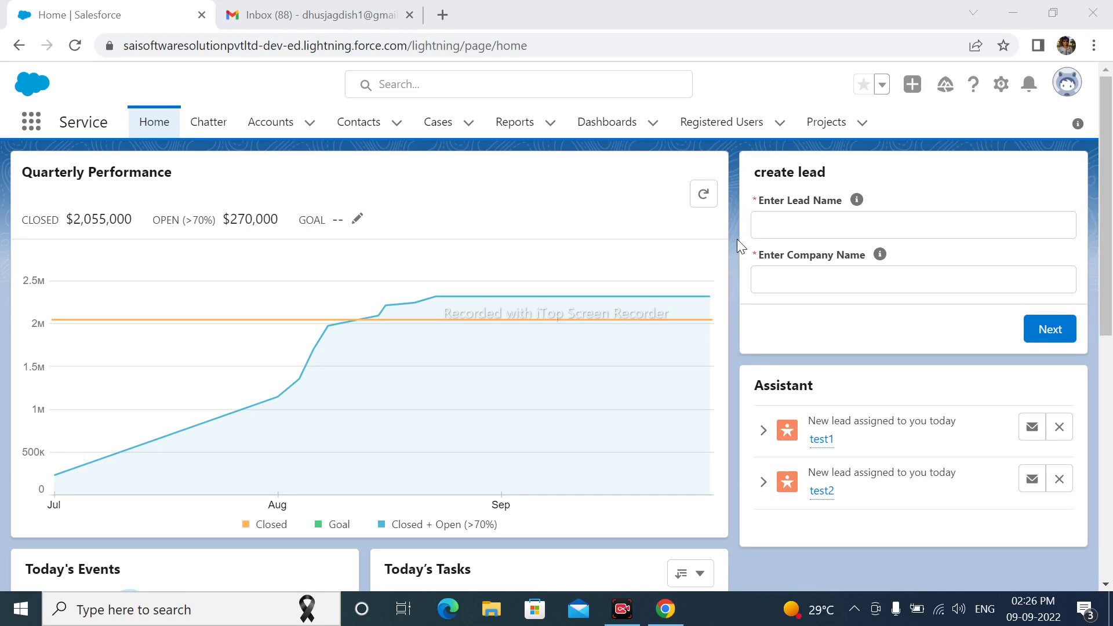
- Search Setup Quick Find for 'case assignm' and open the Case Assignment Rules page
mouse_move(502, 265)
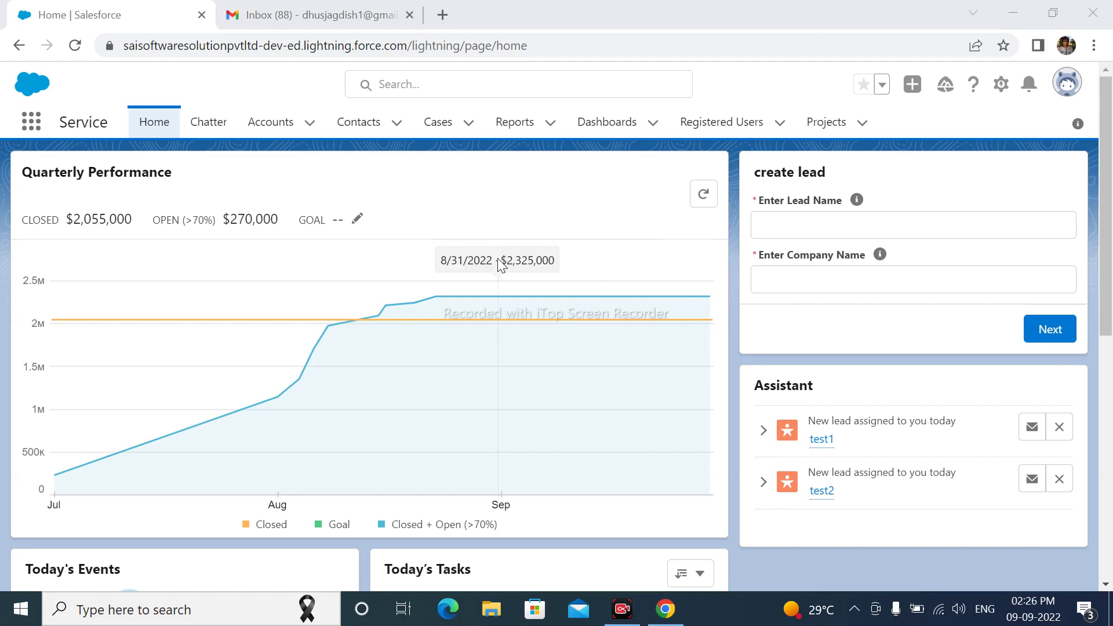
left_click(1000, 86)
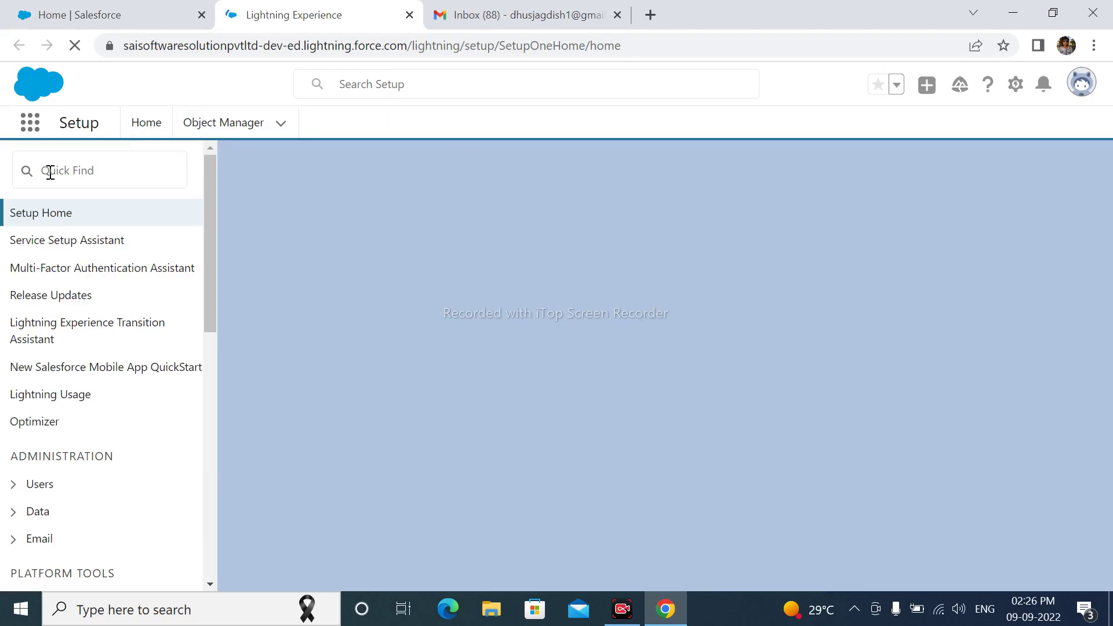
left_click(81, 169)
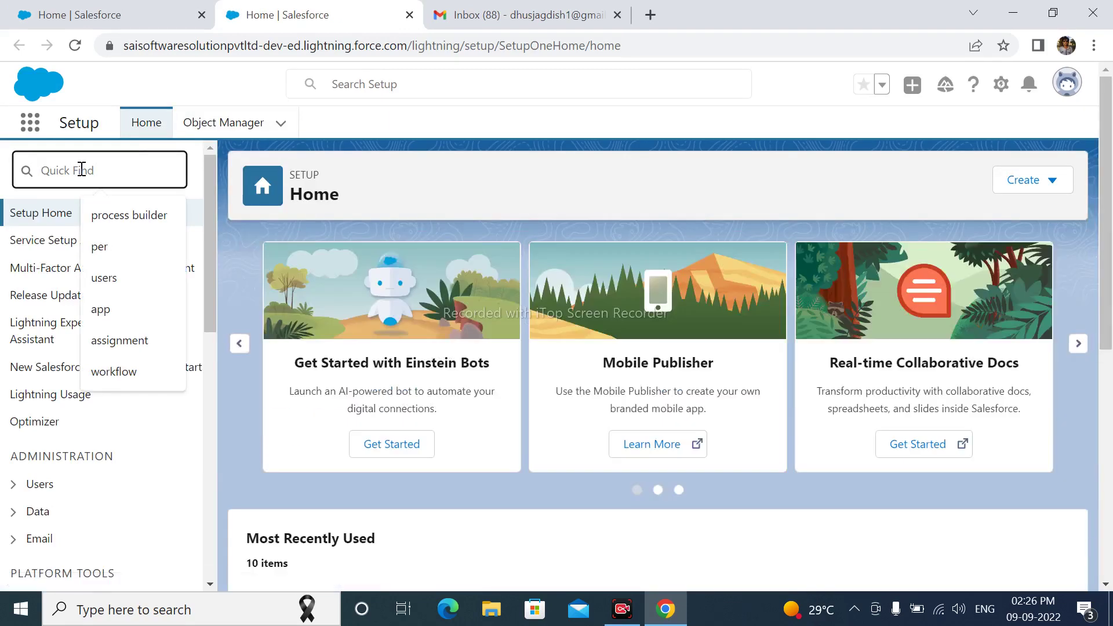
type("ca")
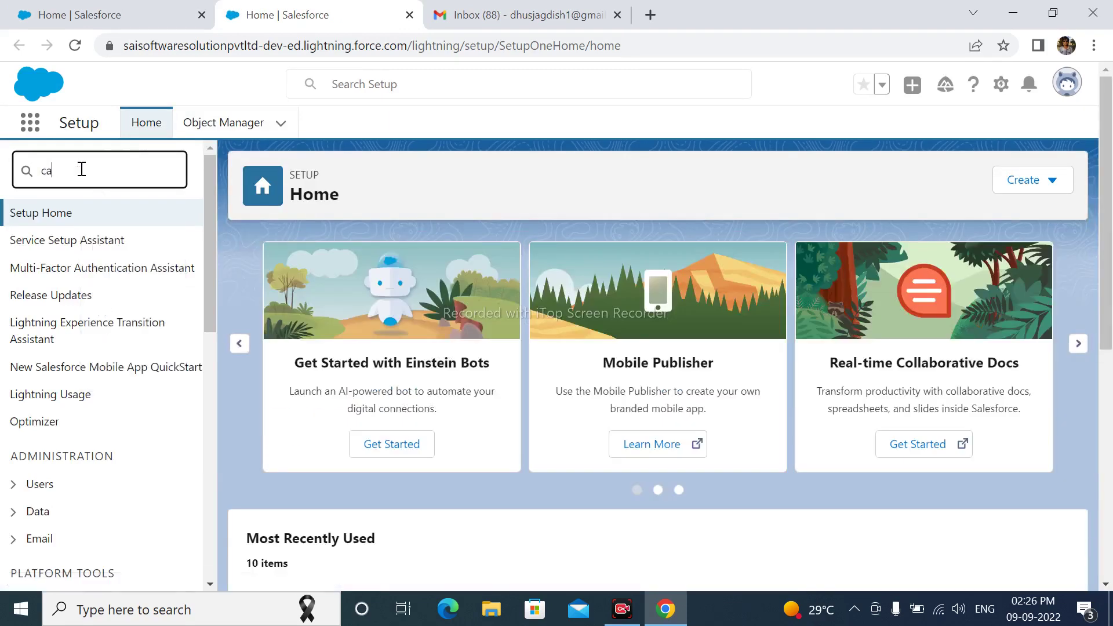
type("se assignm")
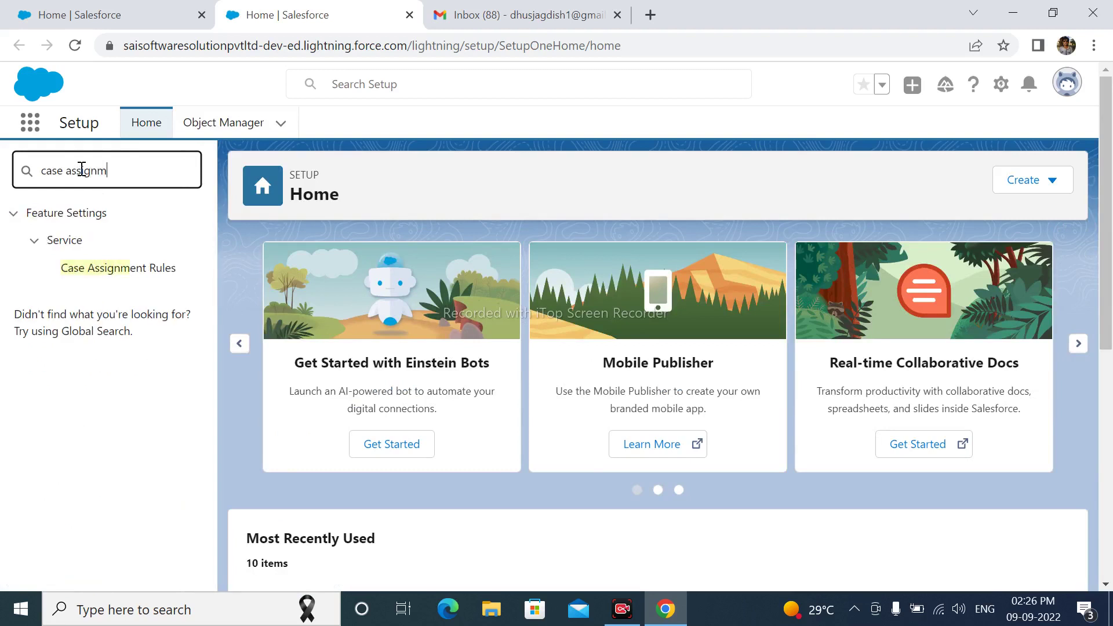
left_click(120, 270)
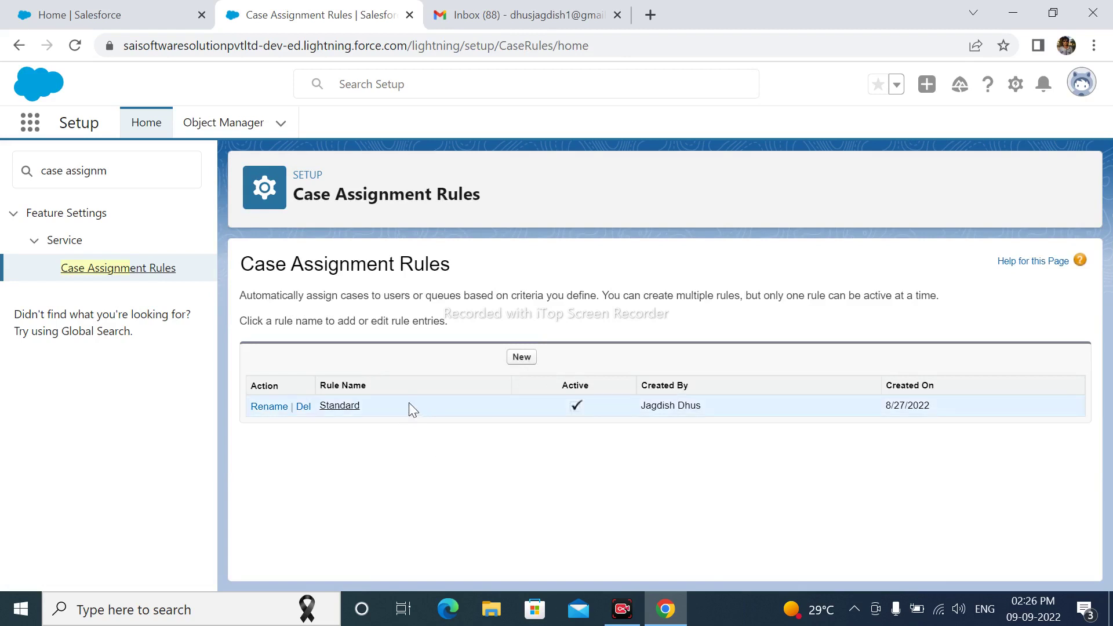
- Create the rule named 'case based on rule', mark it Active, and save it
left_click(523, 357)
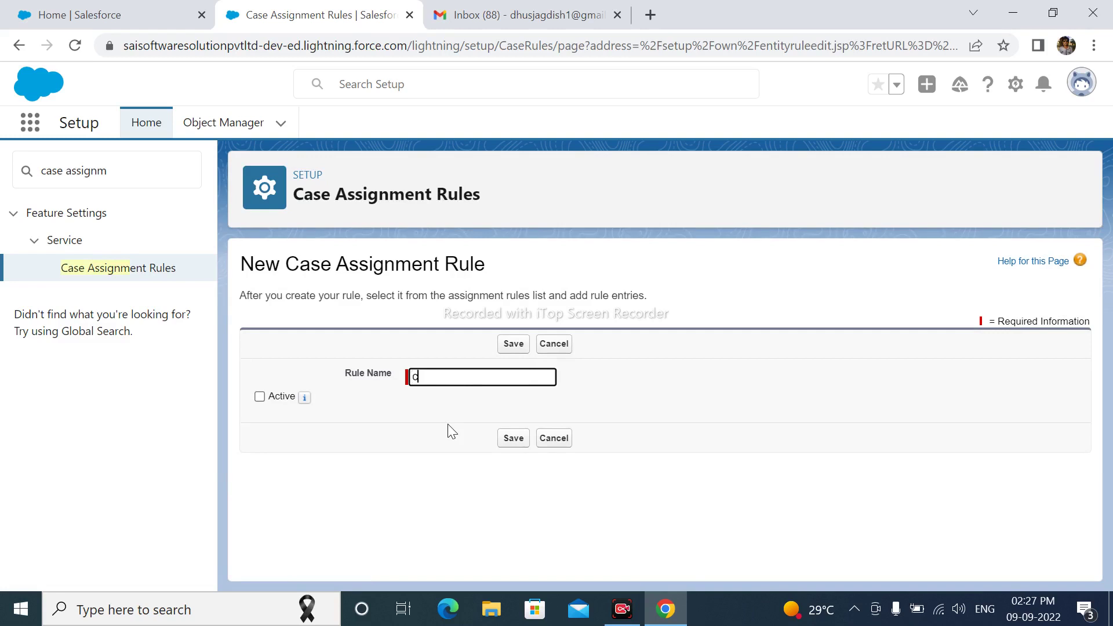
type("ase based on rule")
left_click(270, 399)
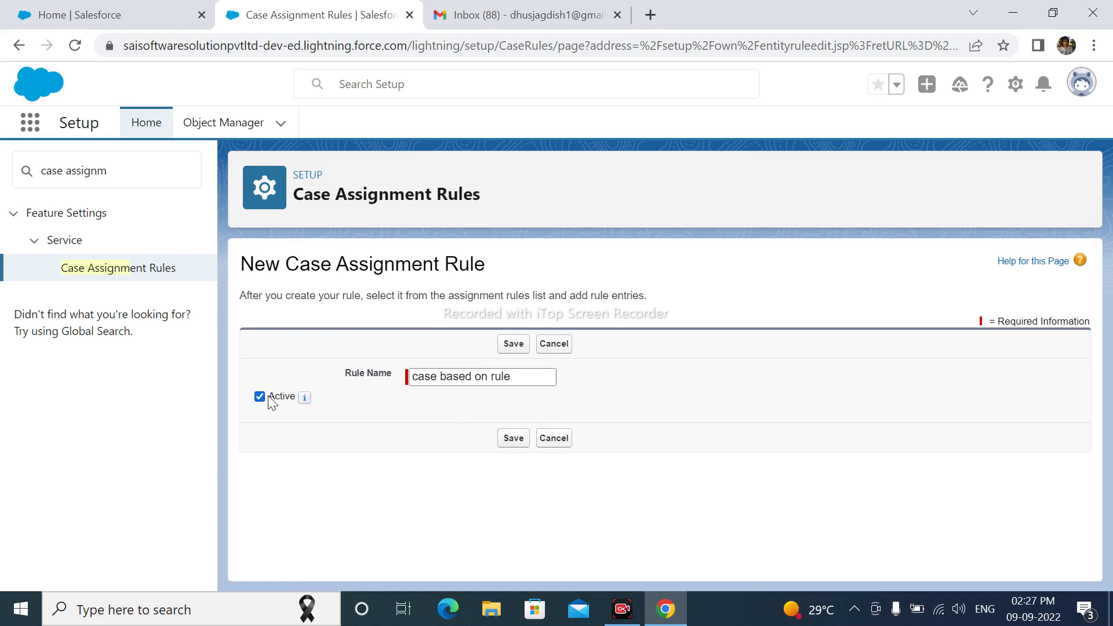
left_click(520, 444)
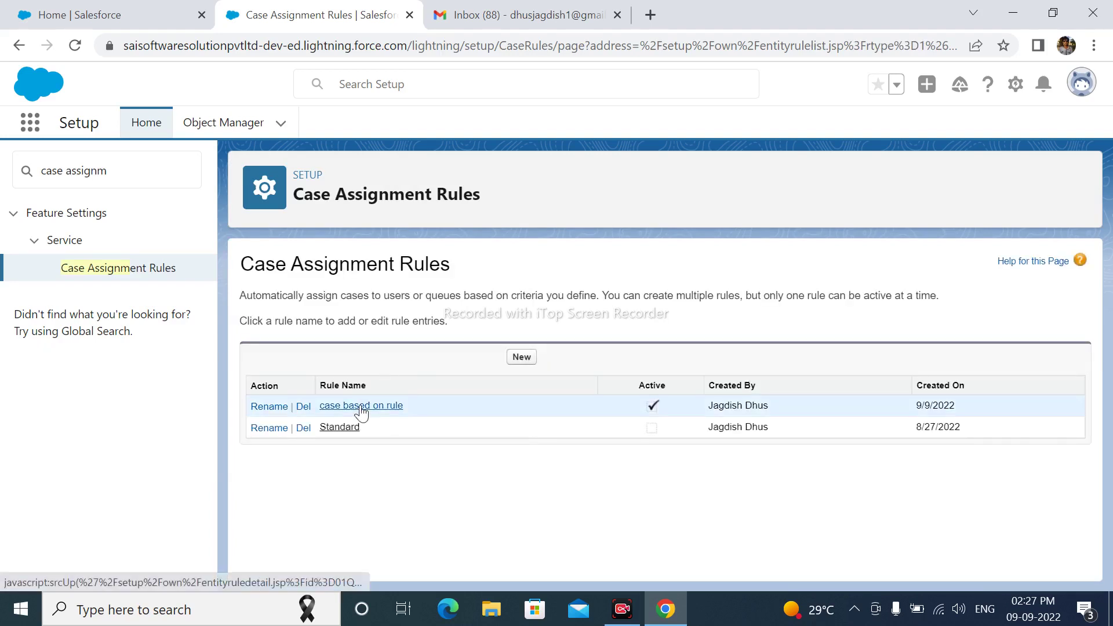
- Open 'case based on rule' and start a new rule entry with sort order 1
left_click(360, 407)
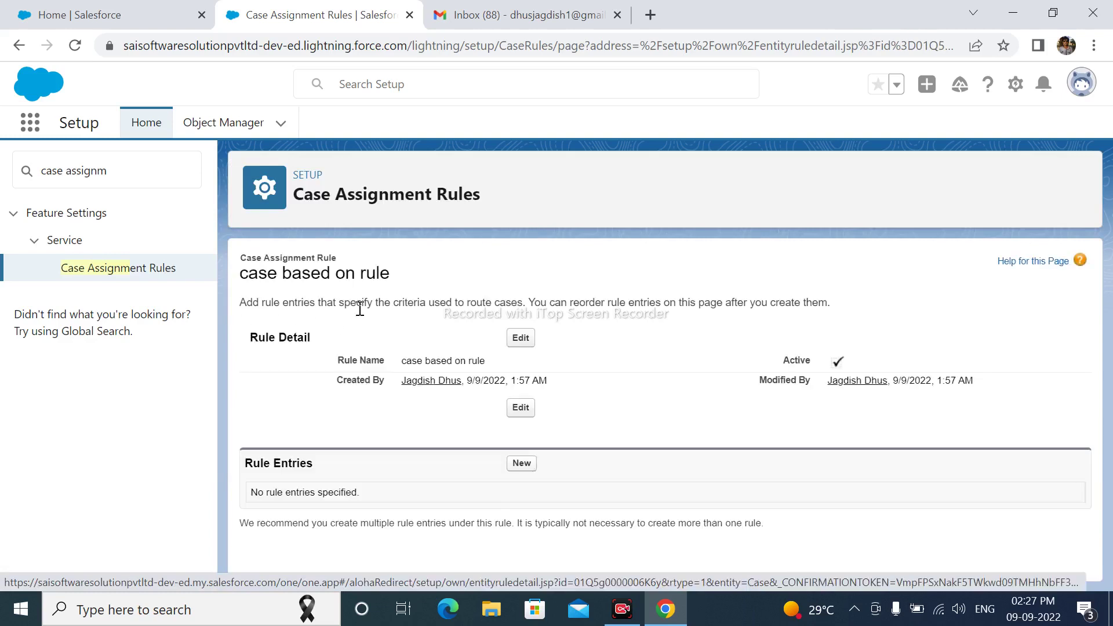
left_click(522, 464)
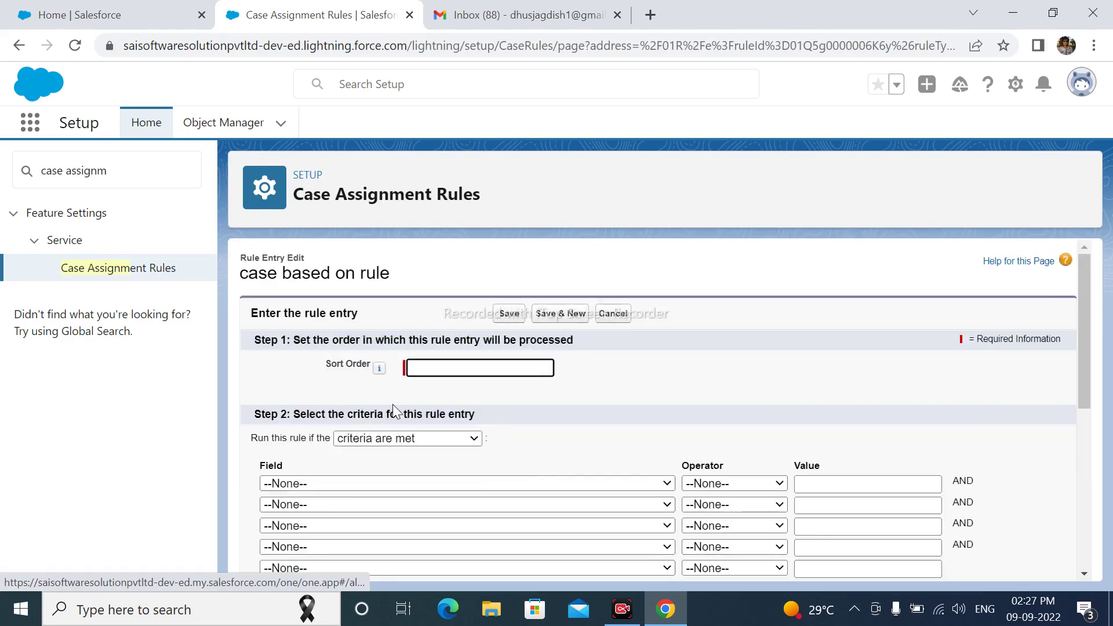
left_click(446, 367)
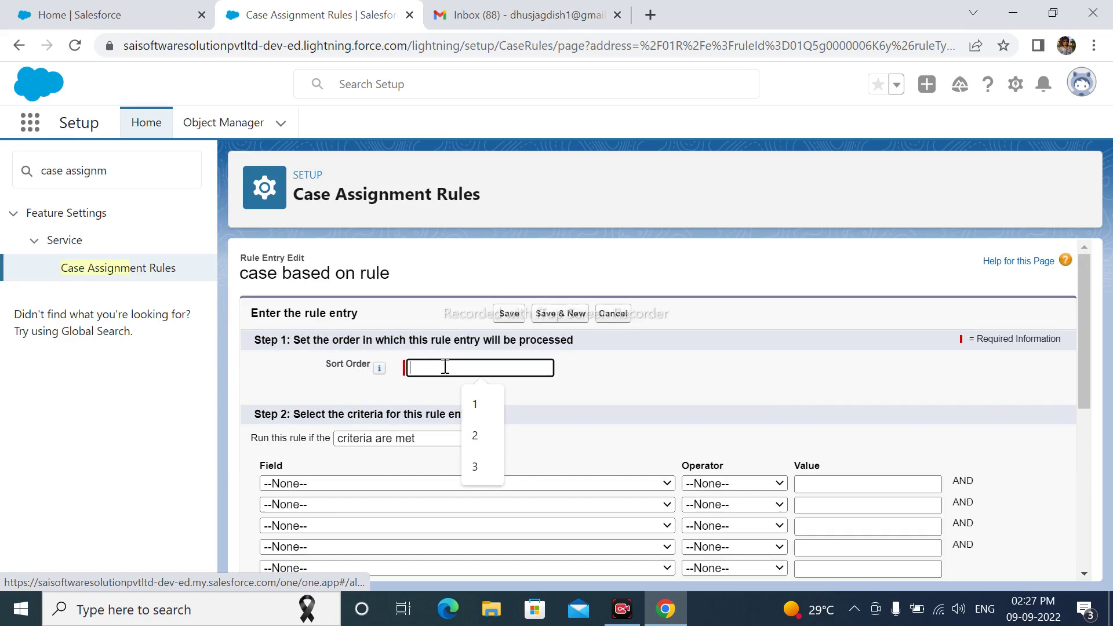
scroll(475, 397, "down", 3)
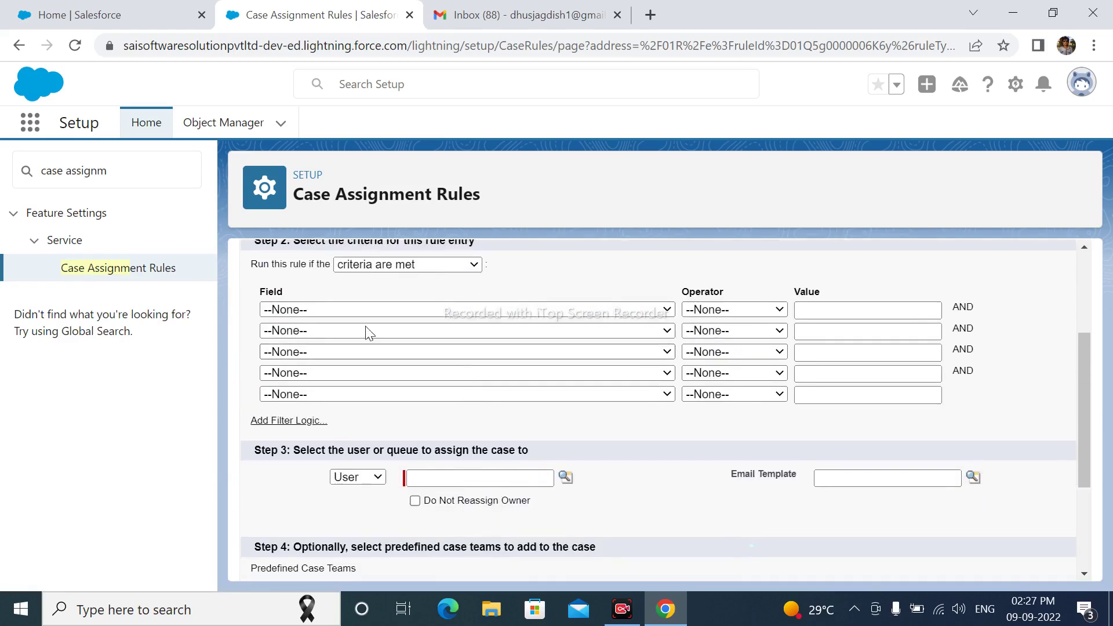
- Set the entry's criterion to Case: Case Origin equals Phone, picking Phone from the value lookup
left_click(359, 310)
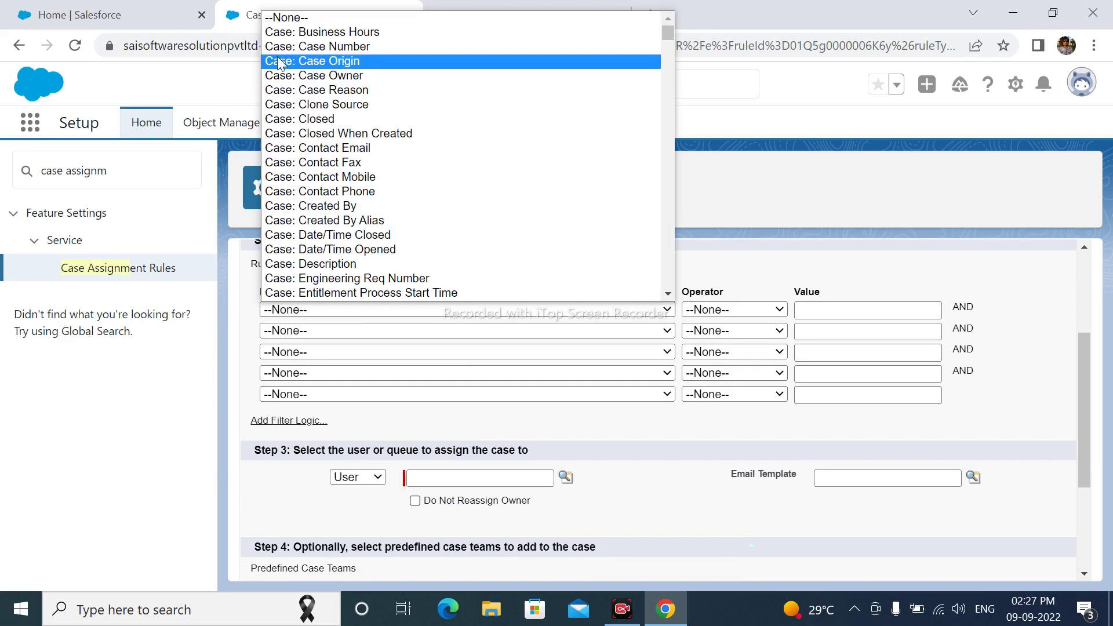
left_click(303, 62)
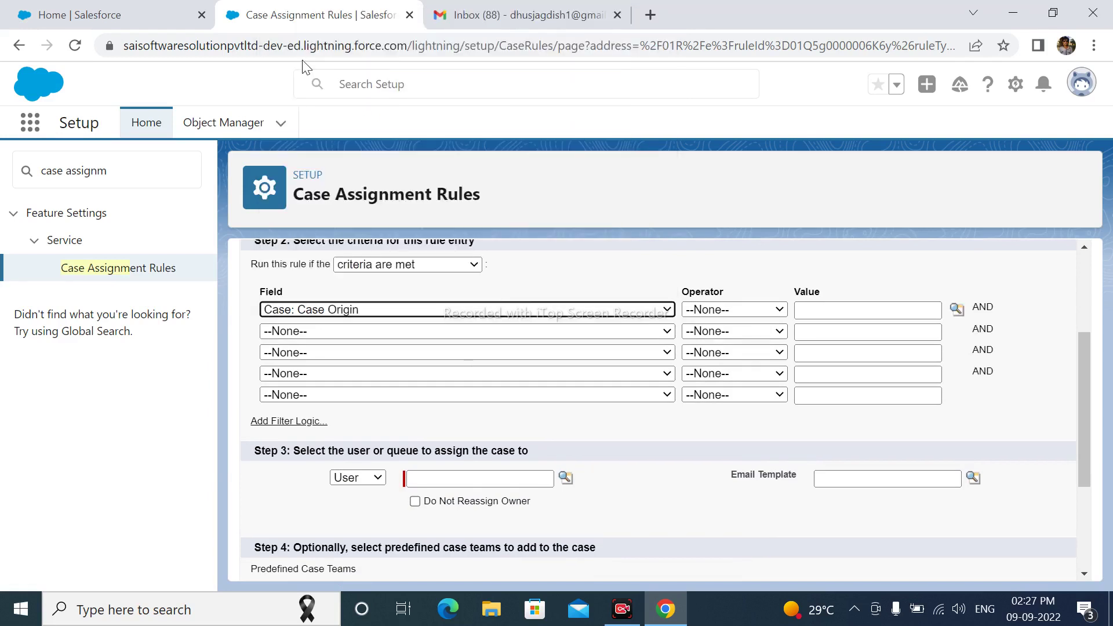
left_click(705, 311)
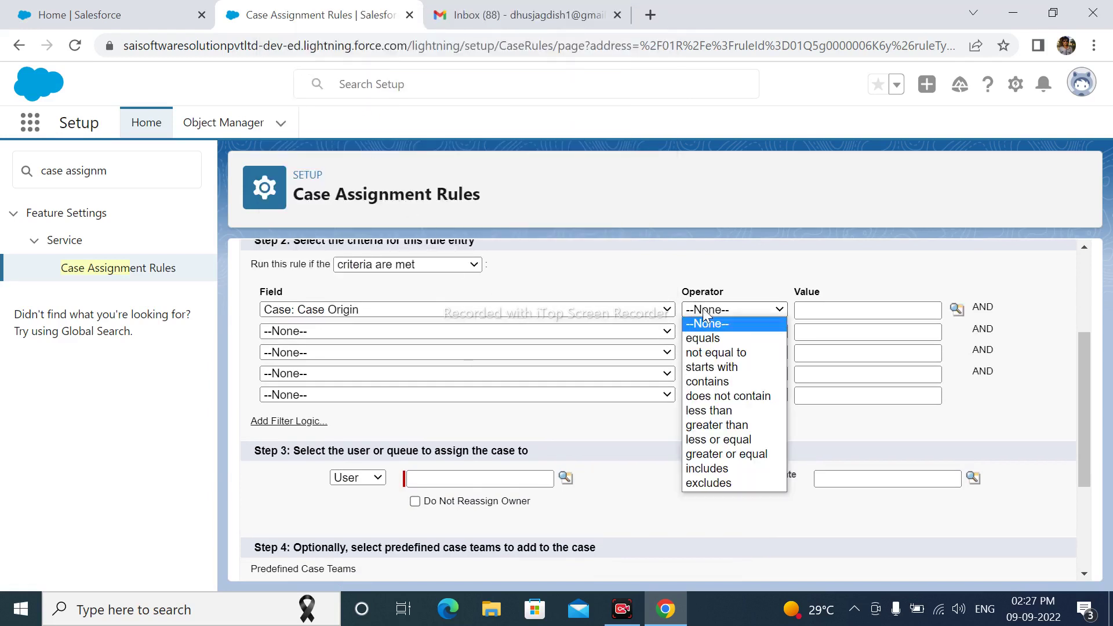
left_click(709, 339)
left_click(818, 312)
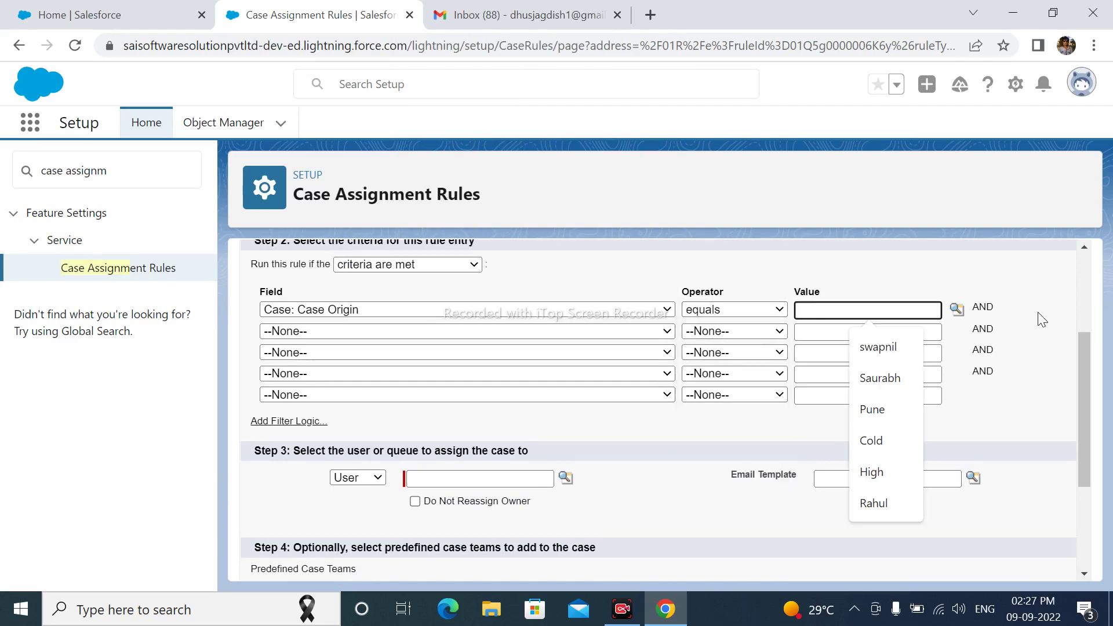
left_click(957, 309)
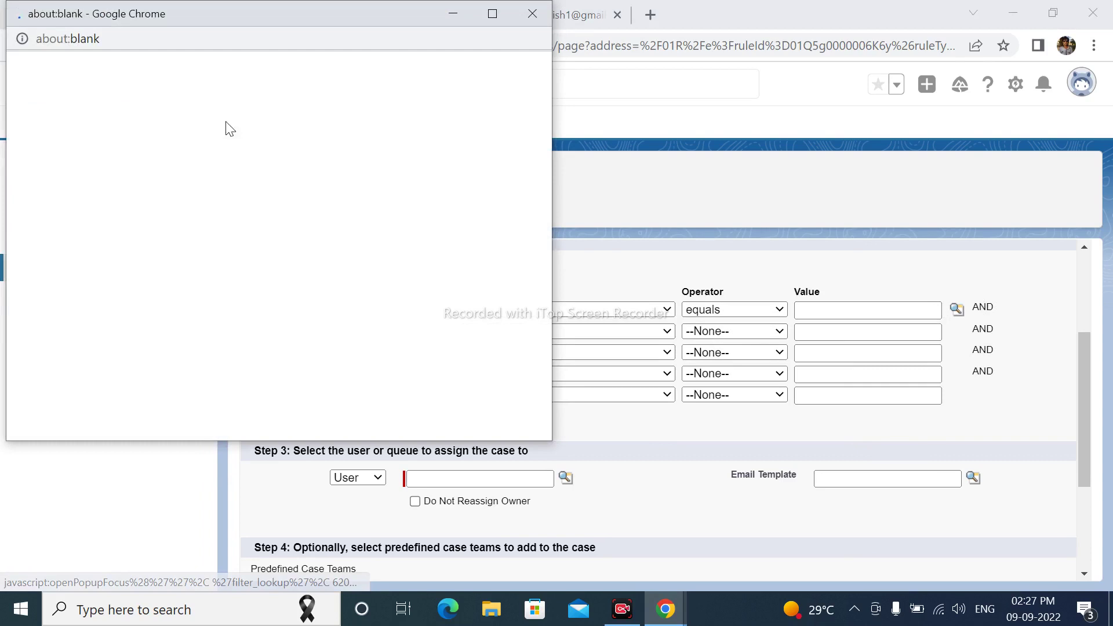
left_click(64, 169)
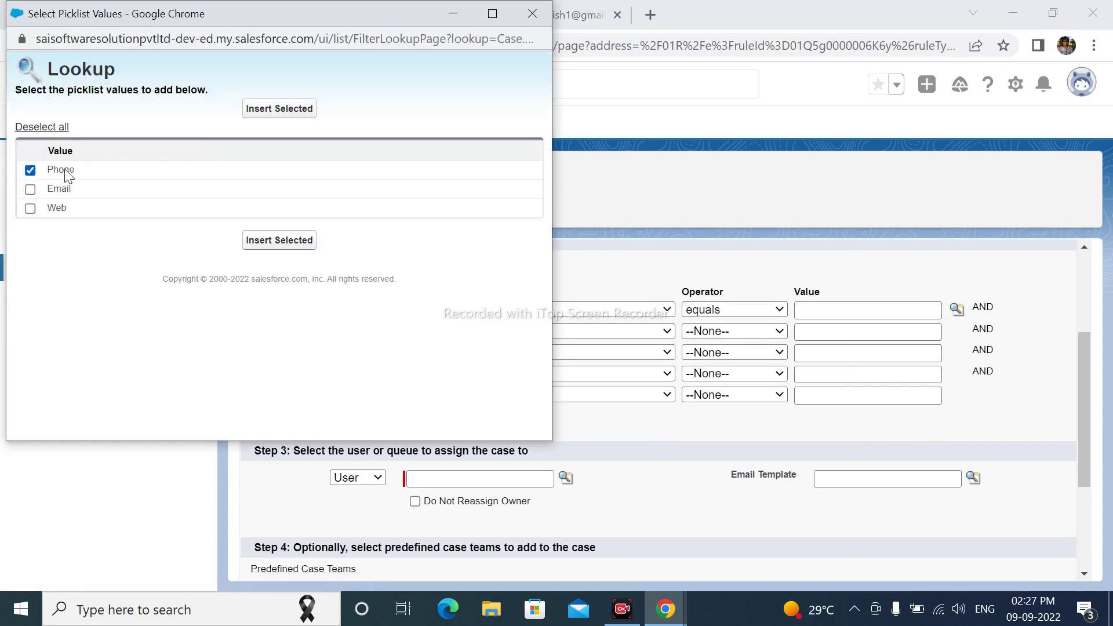
left_click(280, 240)
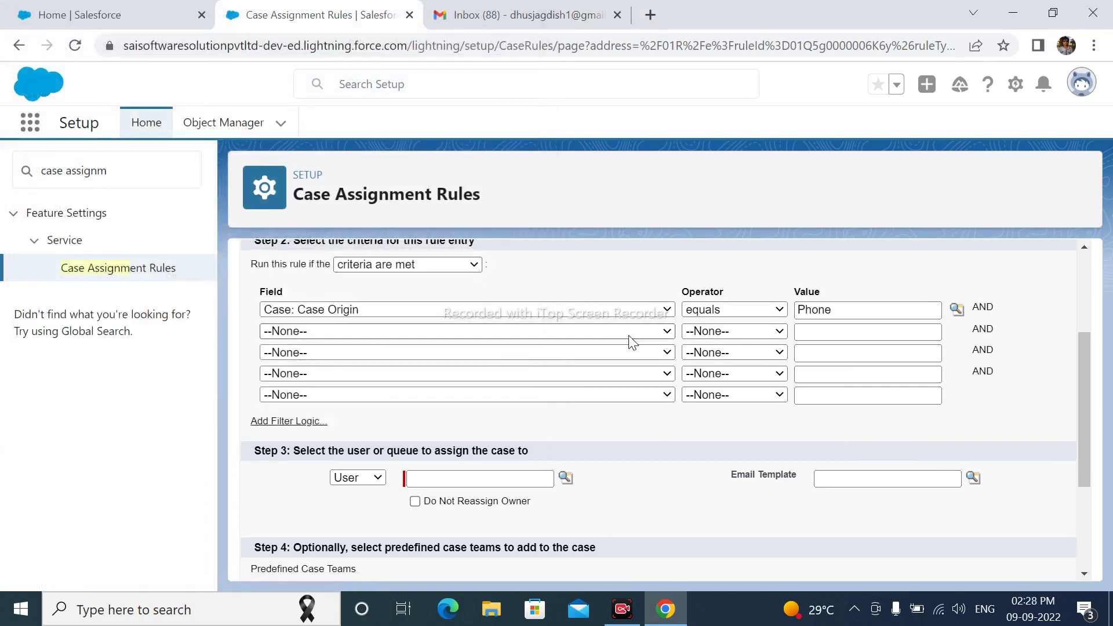
scroll(609, 354, "down", 1)
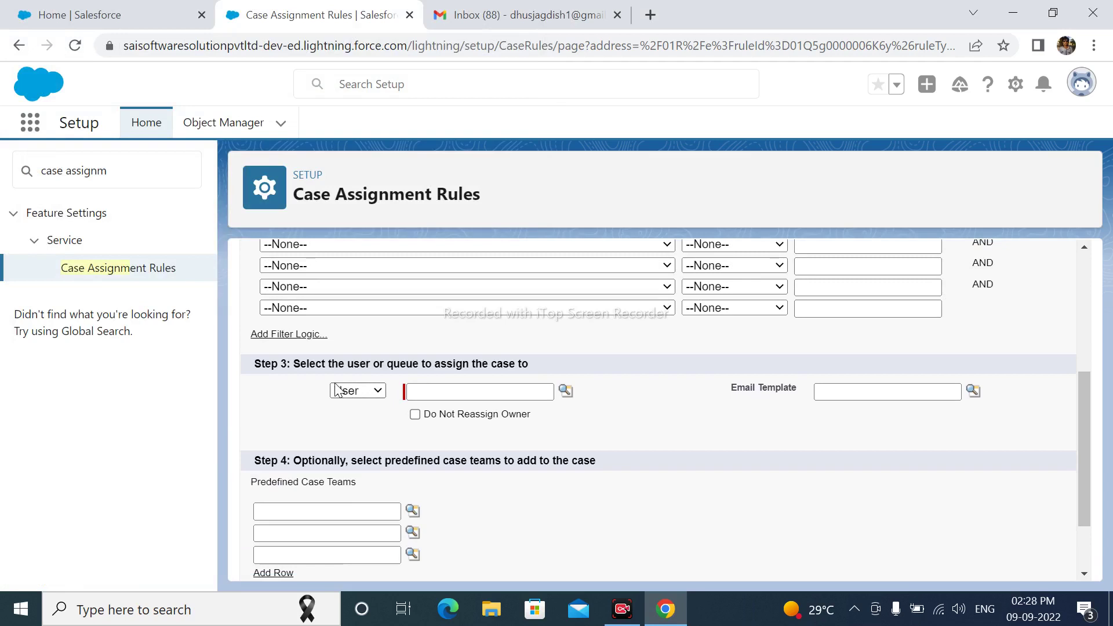
scroll(366, 361, "up", 3)
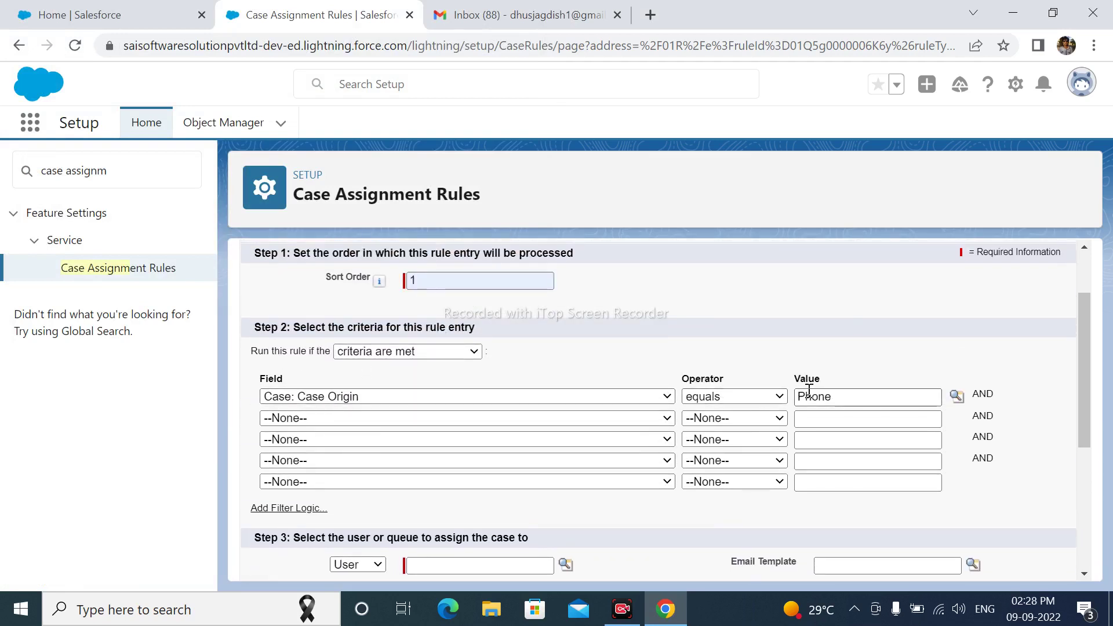
scroll(721, 398, "down", 3)
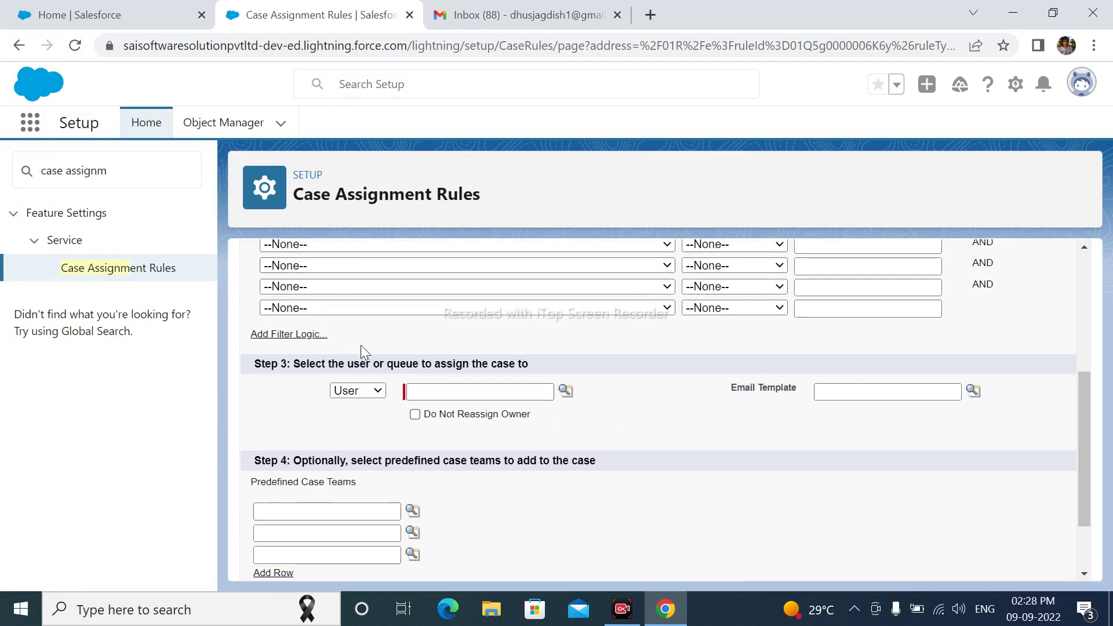
- Assign matching cases to the first listed user and choose the 'Thank you for Registering' email template
left_click(567, 392)
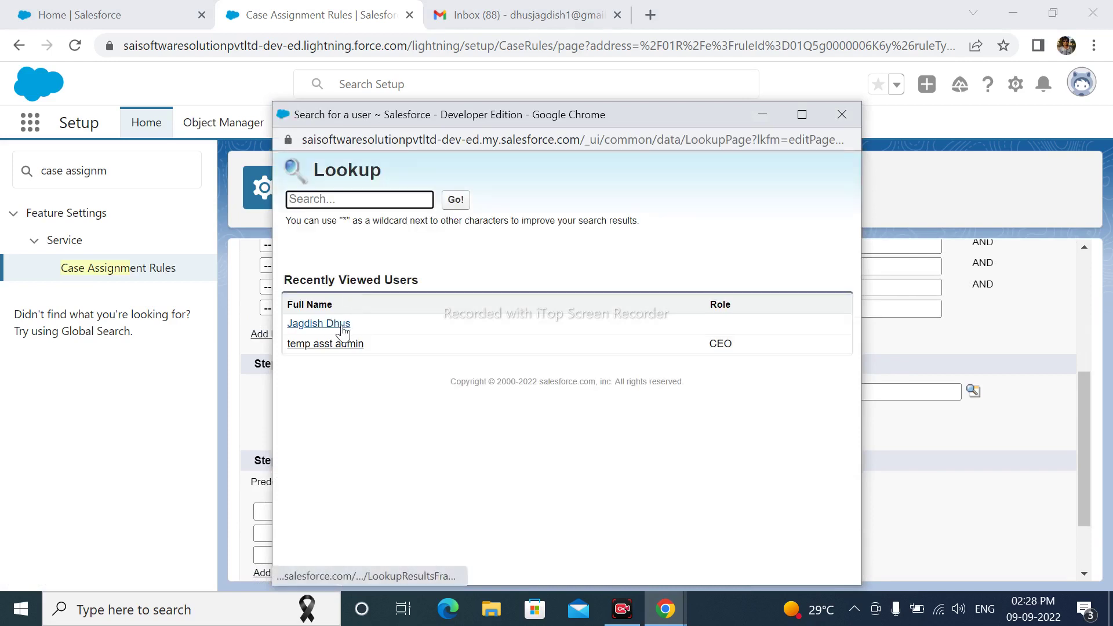
left_click(343, 326)
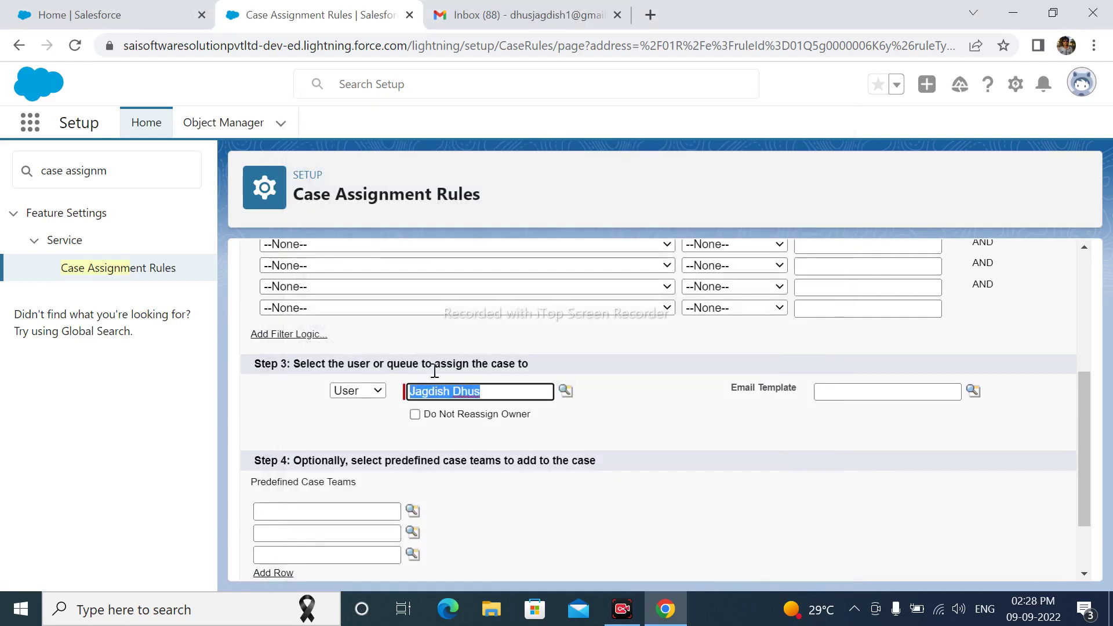
left_click(973, 391)
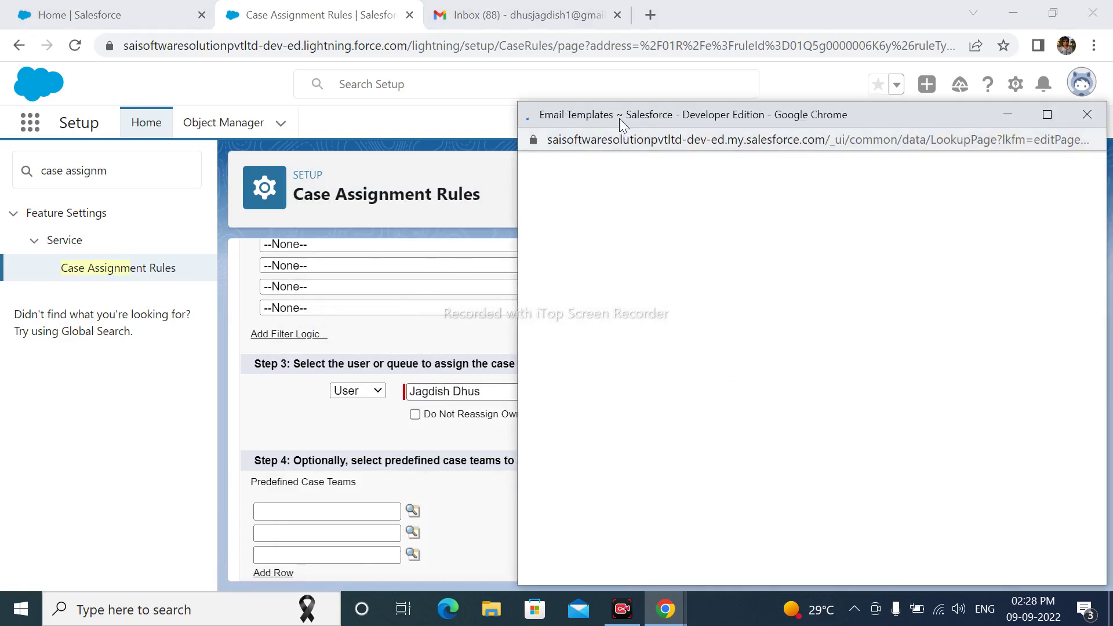
left_click_drag(620, 118, 516, 65)
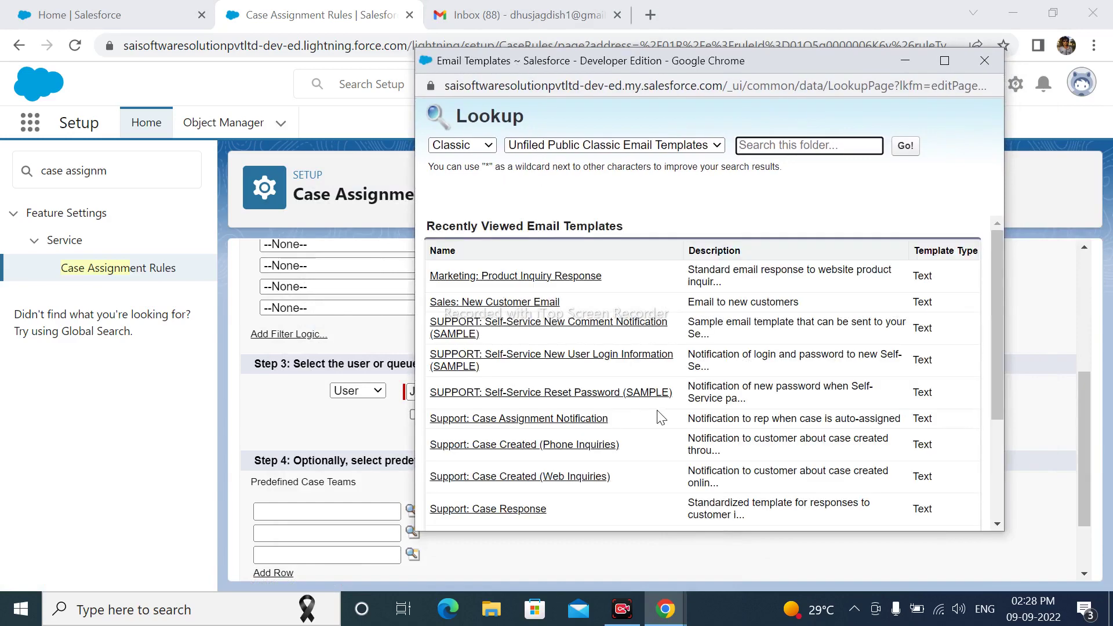
scroll(712, 444, "down", 3)
left_click(522, 490)
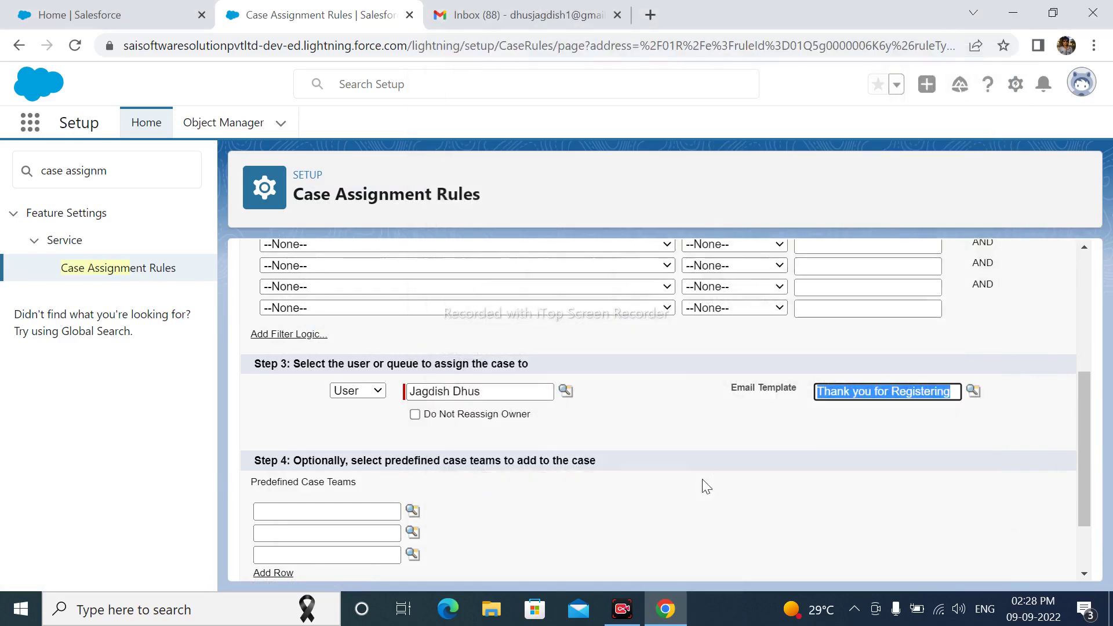
left_click(805, 427)
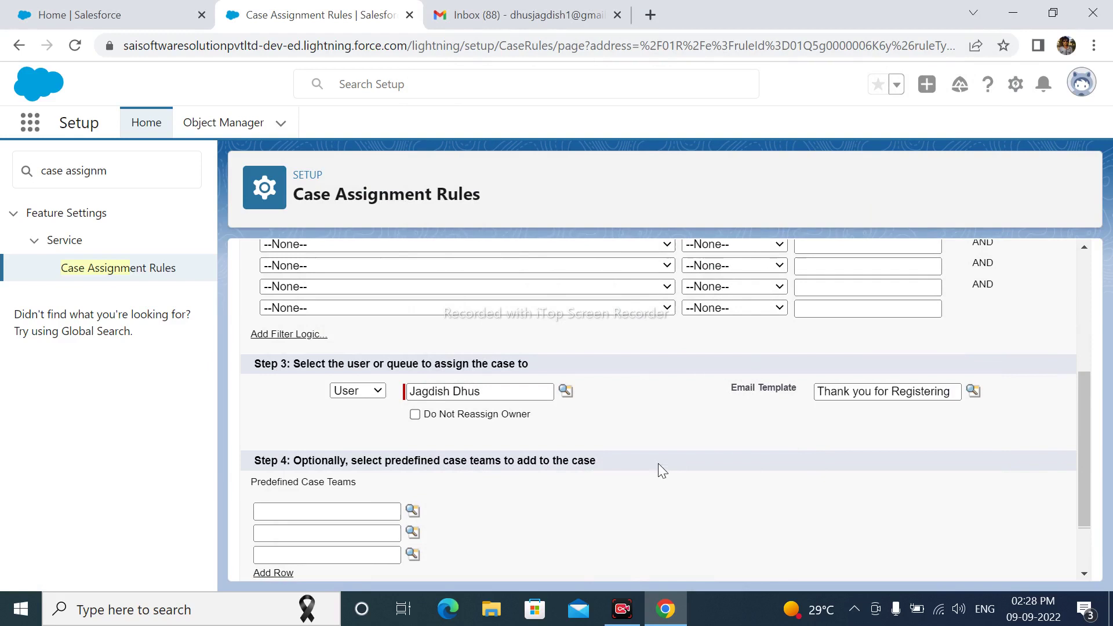
scroll(659, 464, "down", 2)
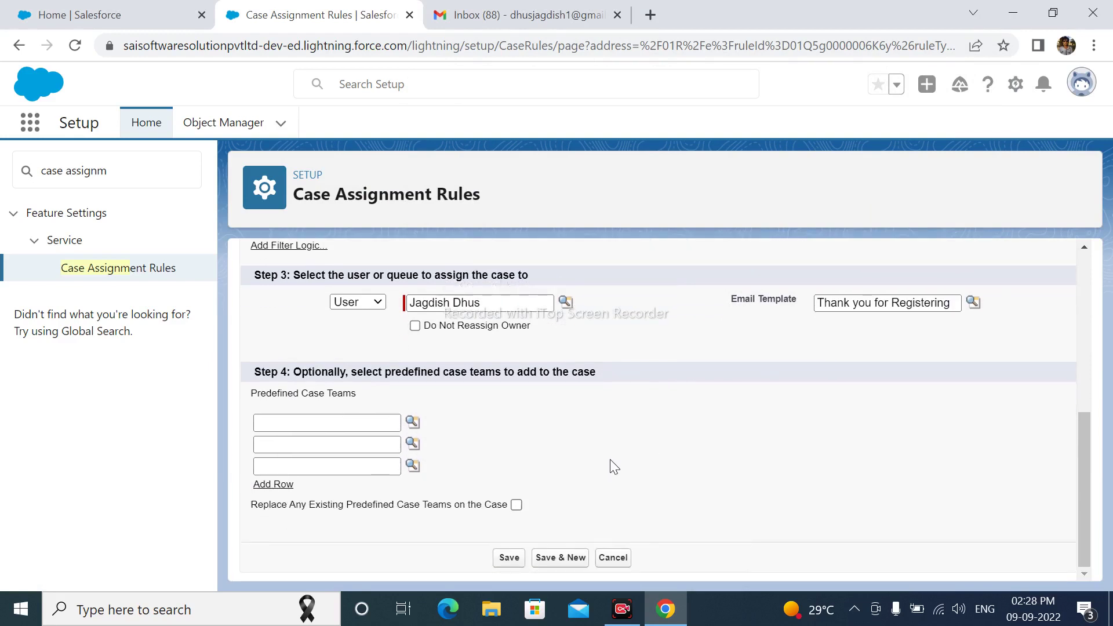
- Save the Phone entry as order 1 and start another blank rule entry
left_click(510, 558)
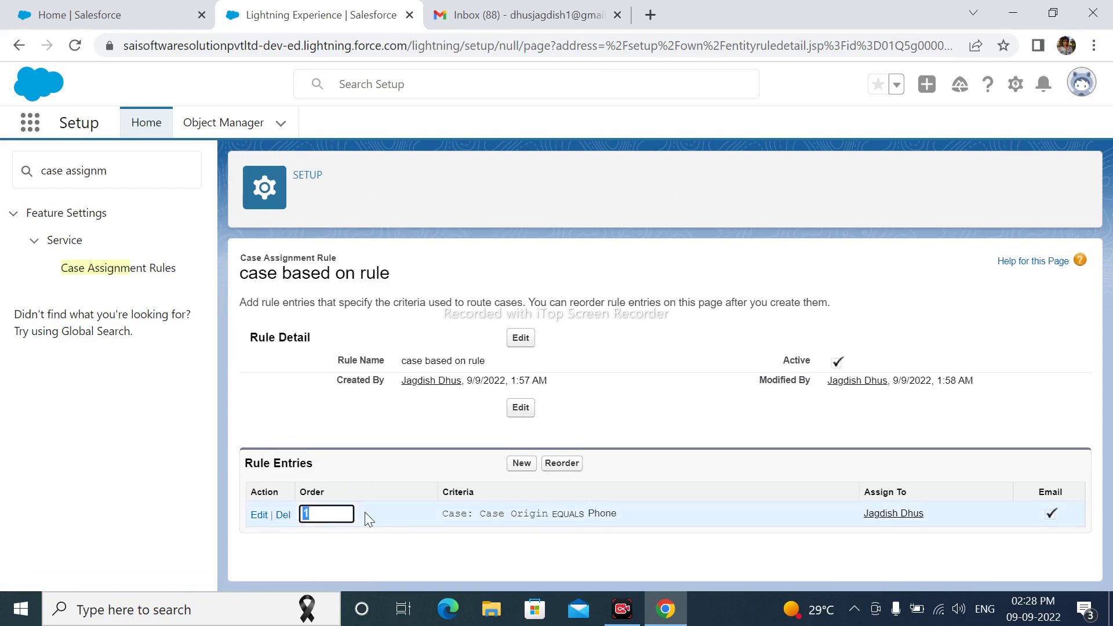
left_click(525, 463)
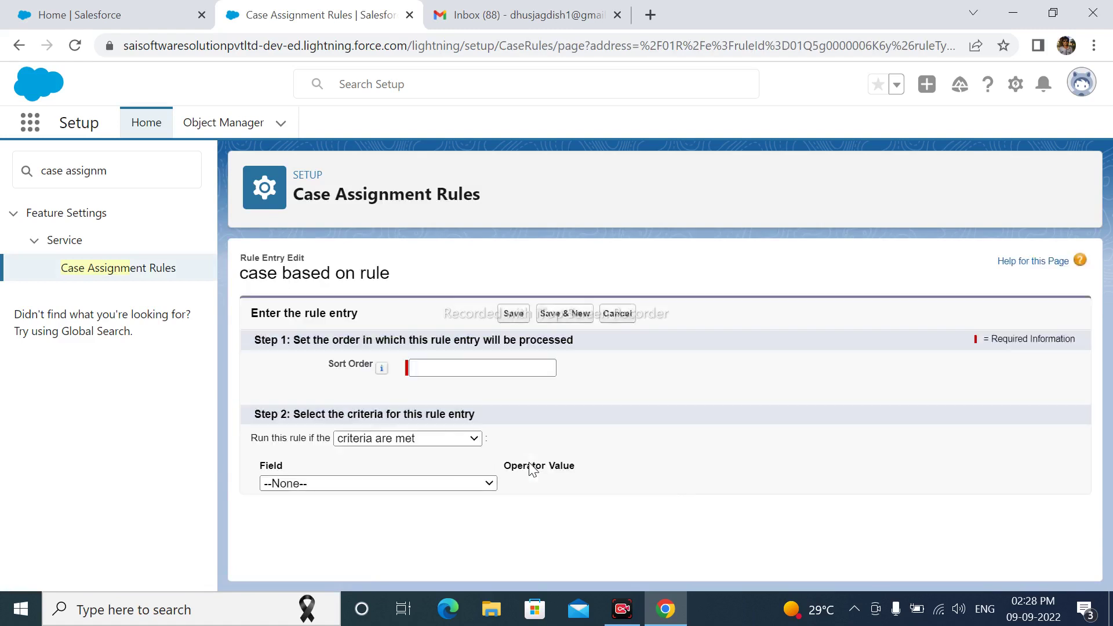
- Give the new entry sort order 2 and the criterion Case: Case Origin equals Email
left_click(418, 369)
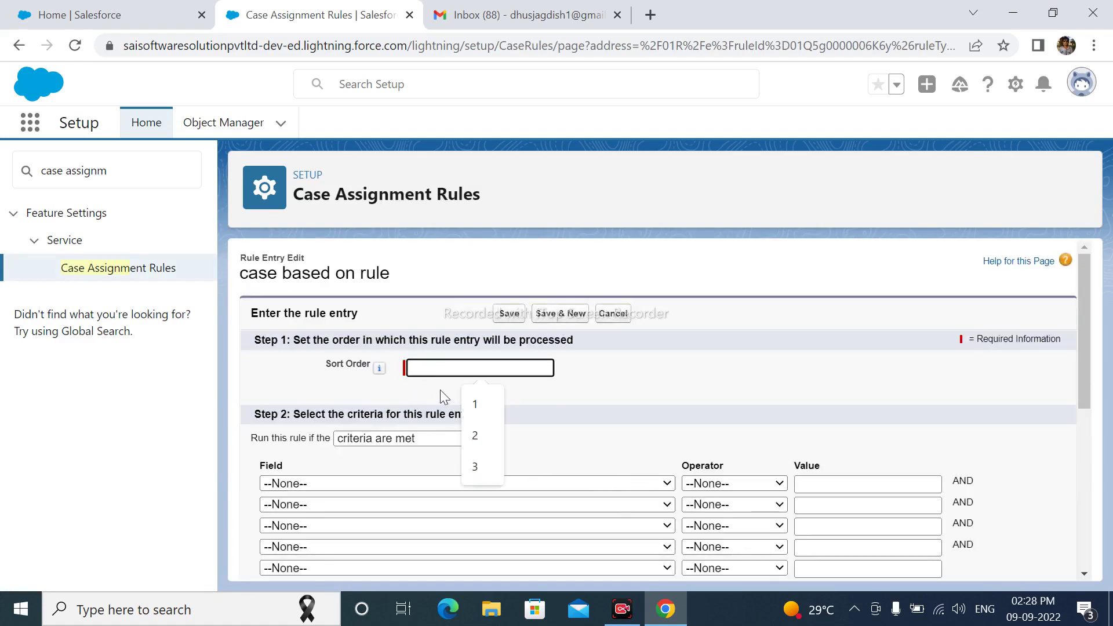
type("2")
scroll(424, 449, "down", 2)
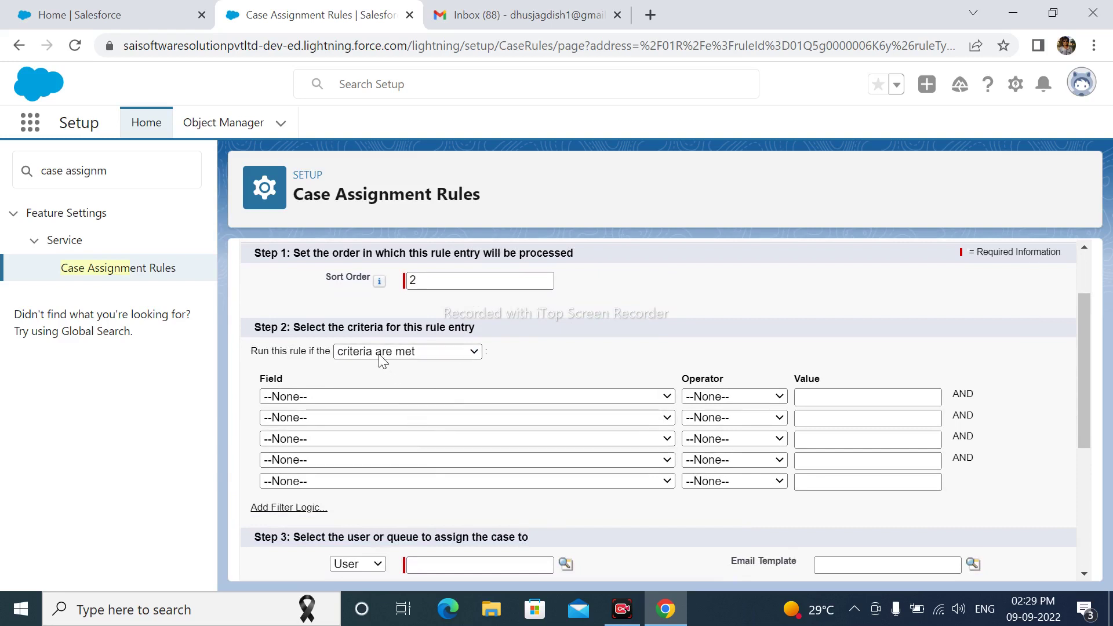
left_click(362, 397)
left_click(325, 149)
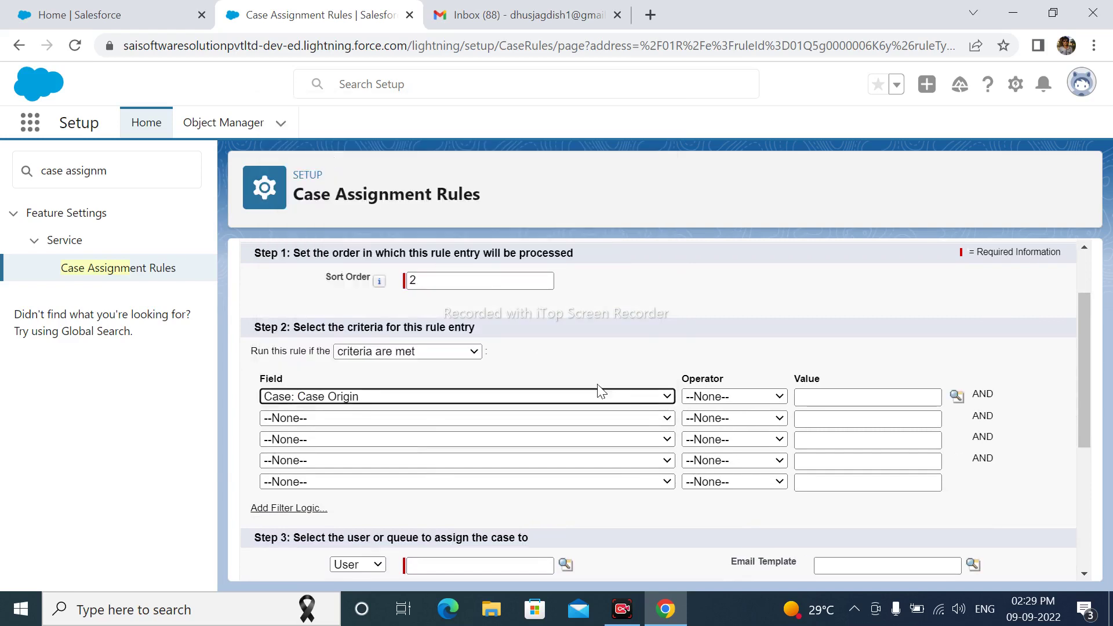
left_click(703, 400)
left_click(703, 425)
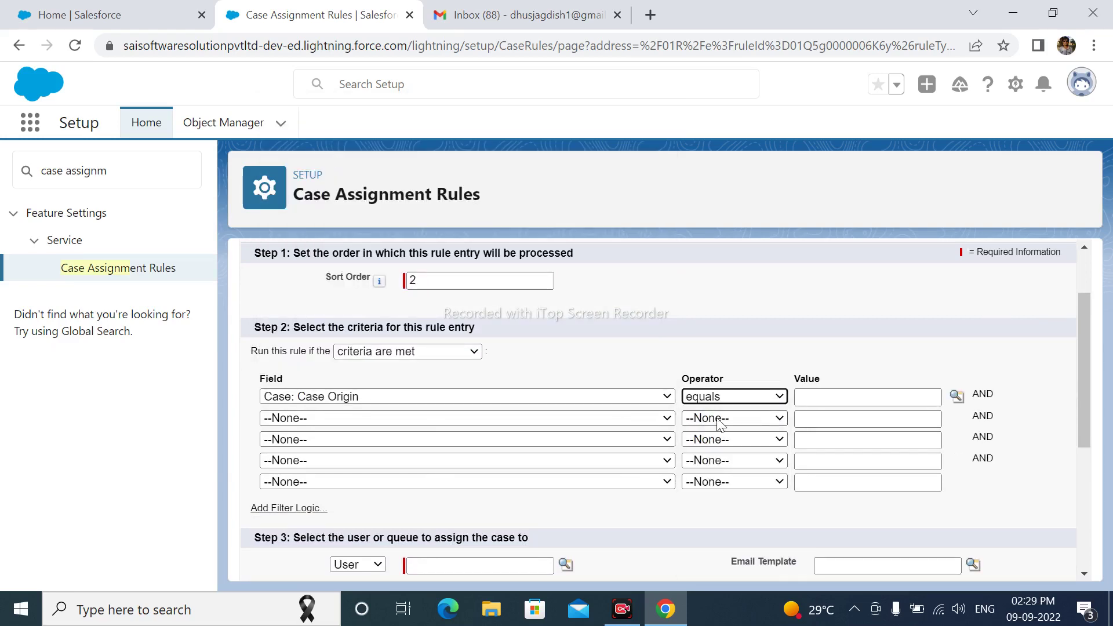
left_click(958, 397)
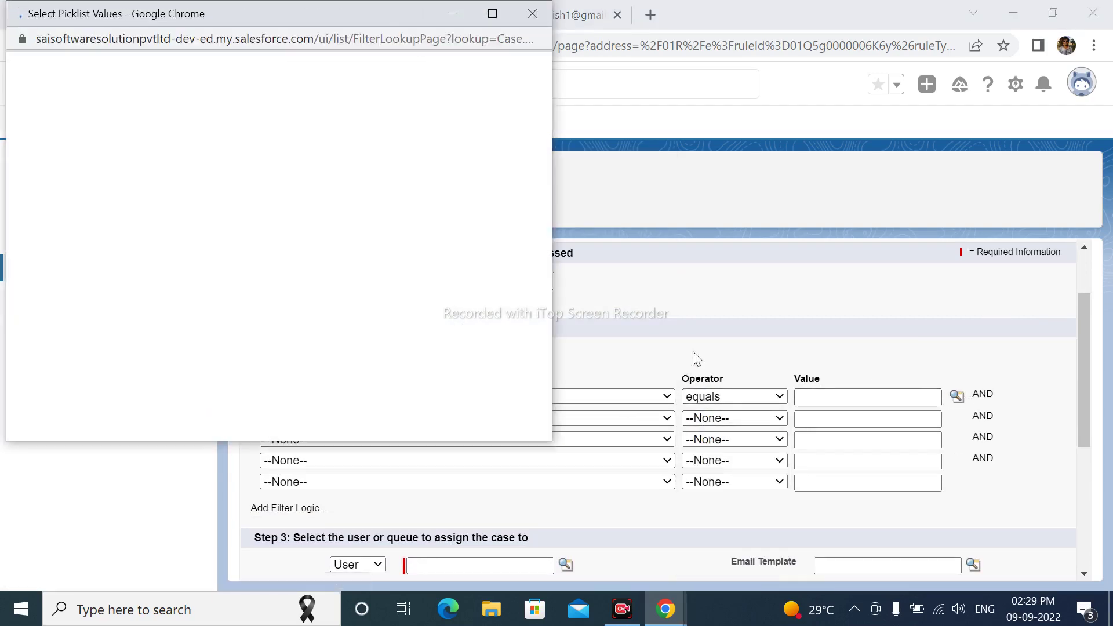
left_click(63, 189)
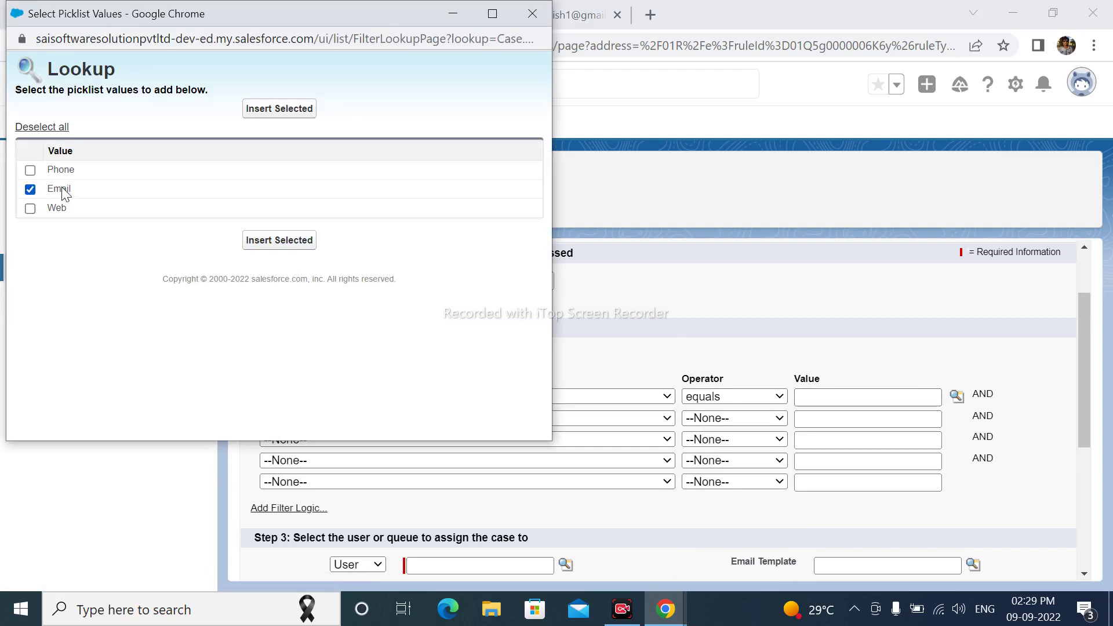
left_click(283, 250)
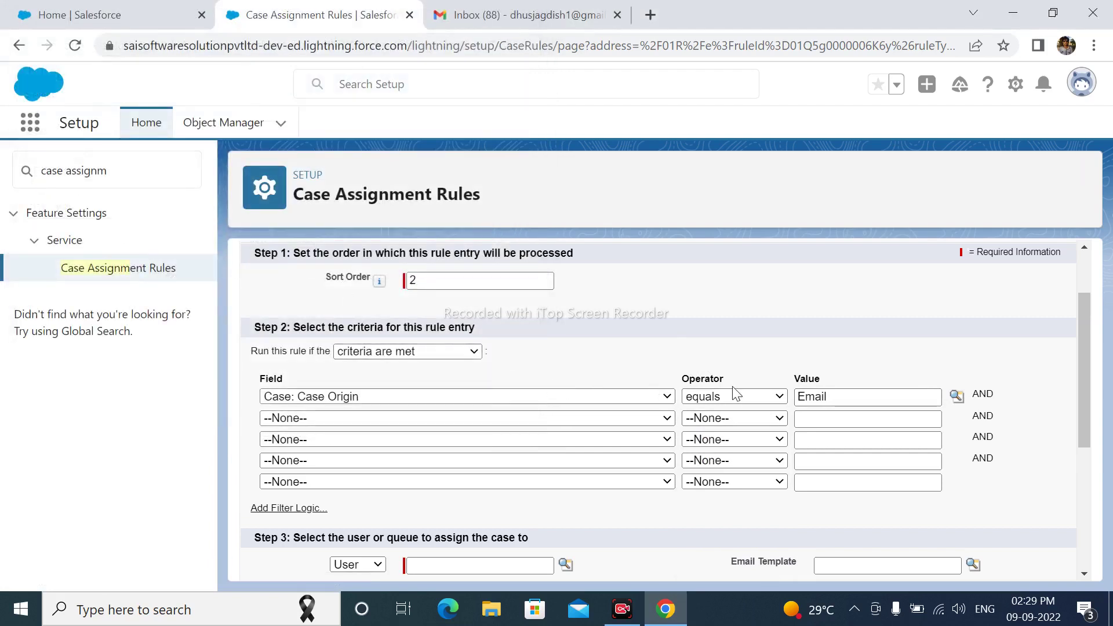
scroll(719, 400, "down", 3)
scroll(377, 359, "up", 3)
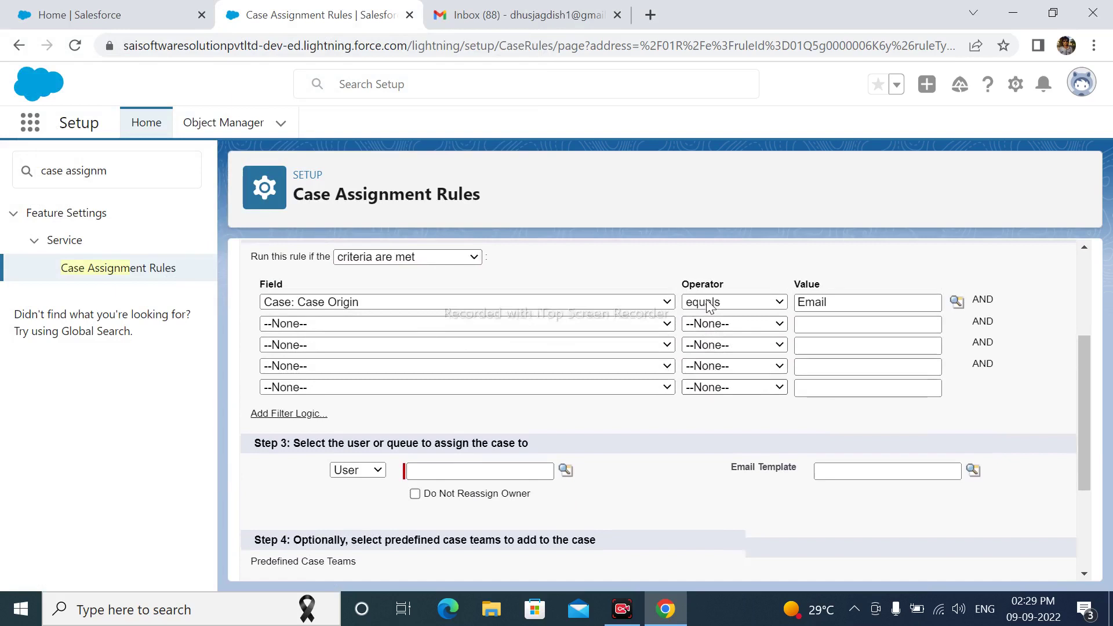
scroll(359, 308, "down", 3)
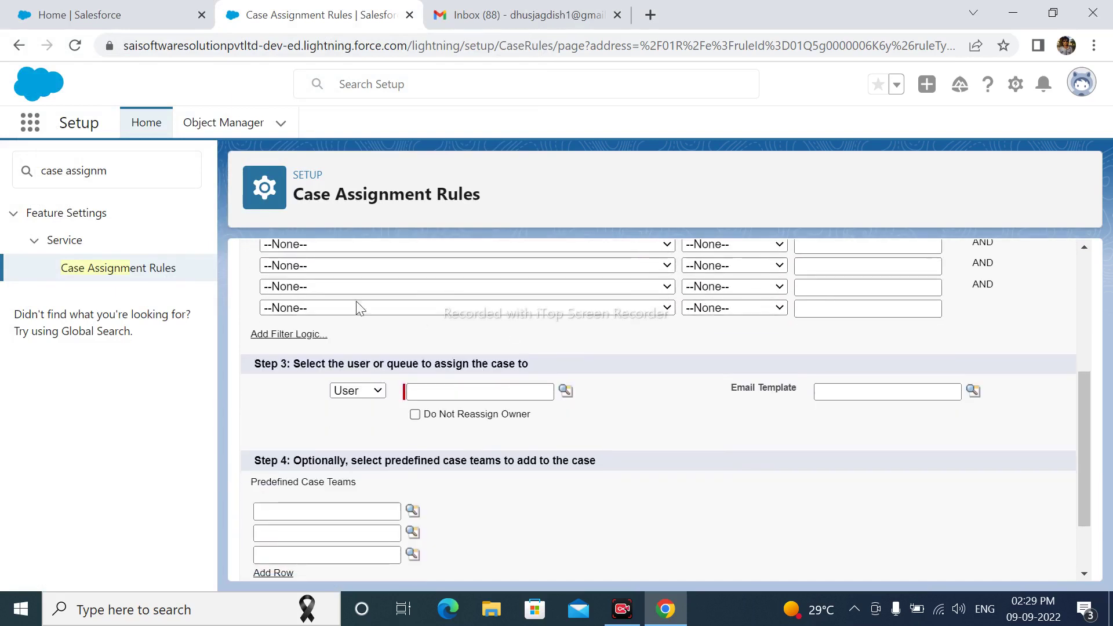
- Assign the entry to the CEO-role user, after abandoning an empty queue lookup
left_click(360, 391)
left_click(355, 403)
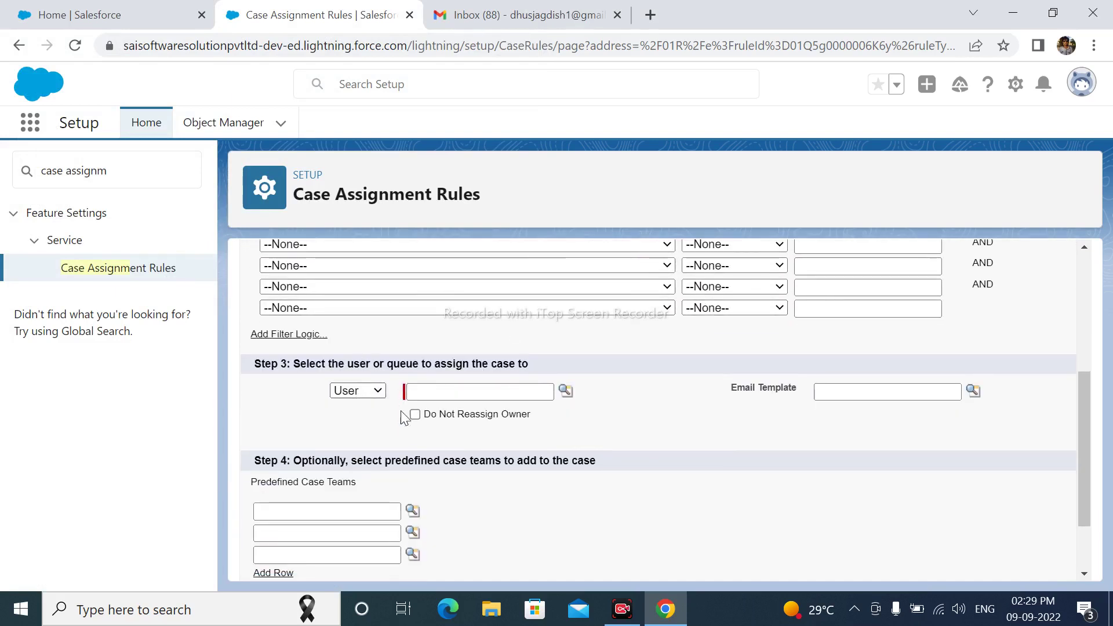
left_click(566, 391)
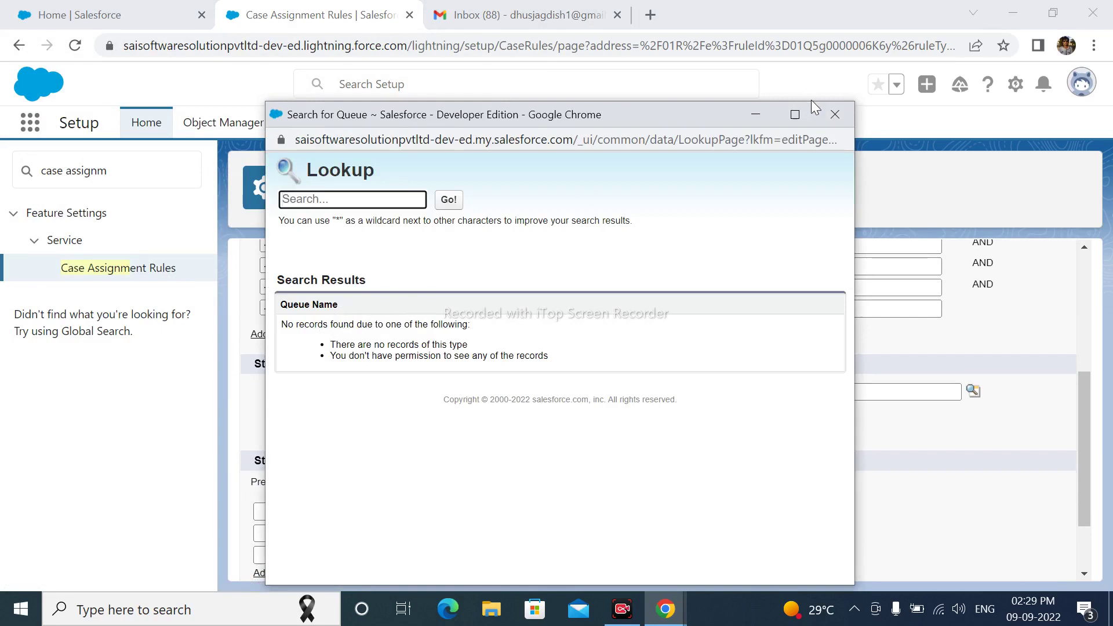
left_click(835, 114)
scroll(571, 374, "up", 2)
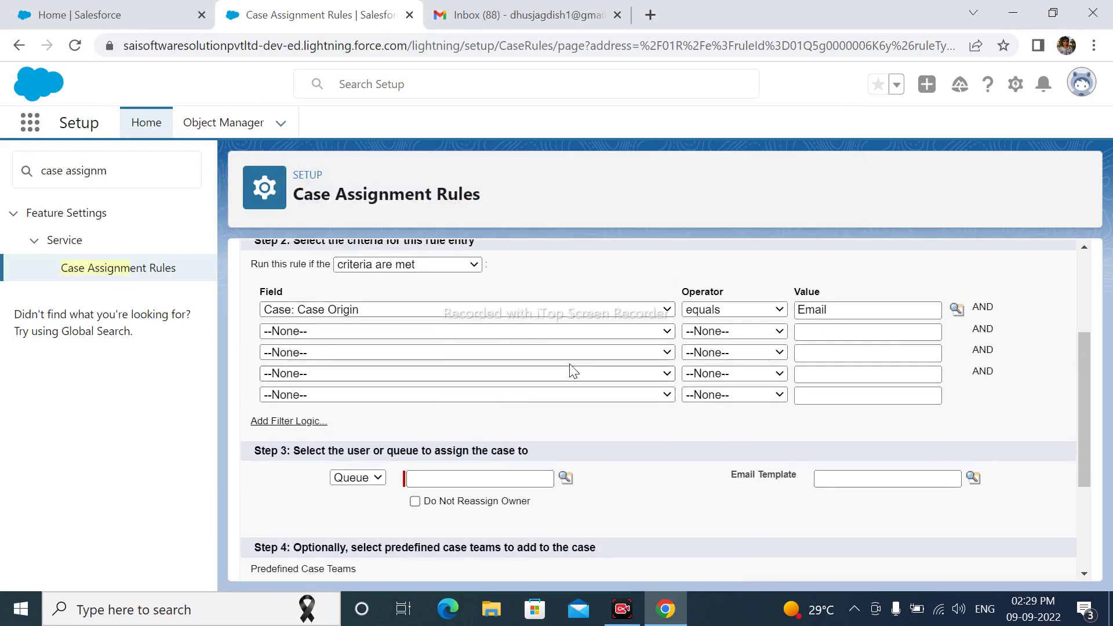
left_click(377, 480)
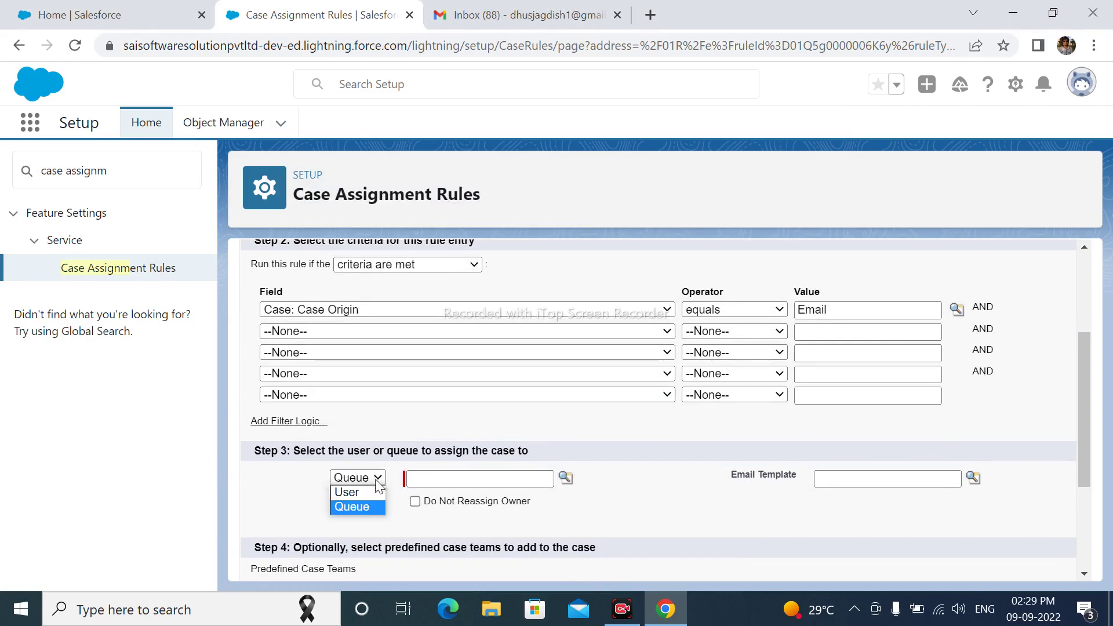
left_click(347, 493)
left_click(566, 478)
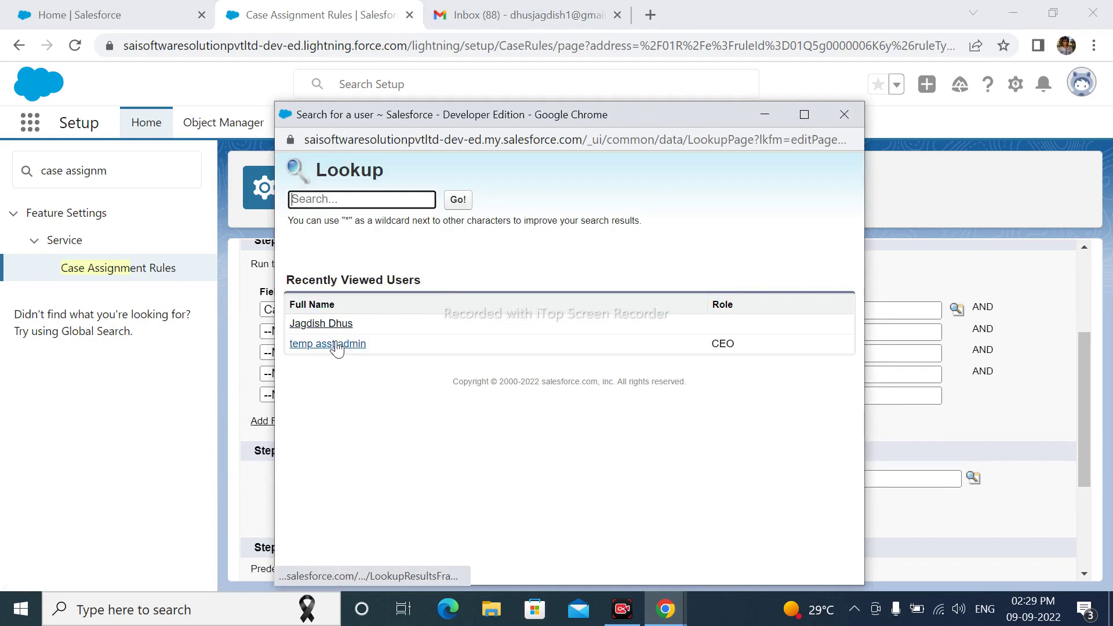
left_click(328, 344)
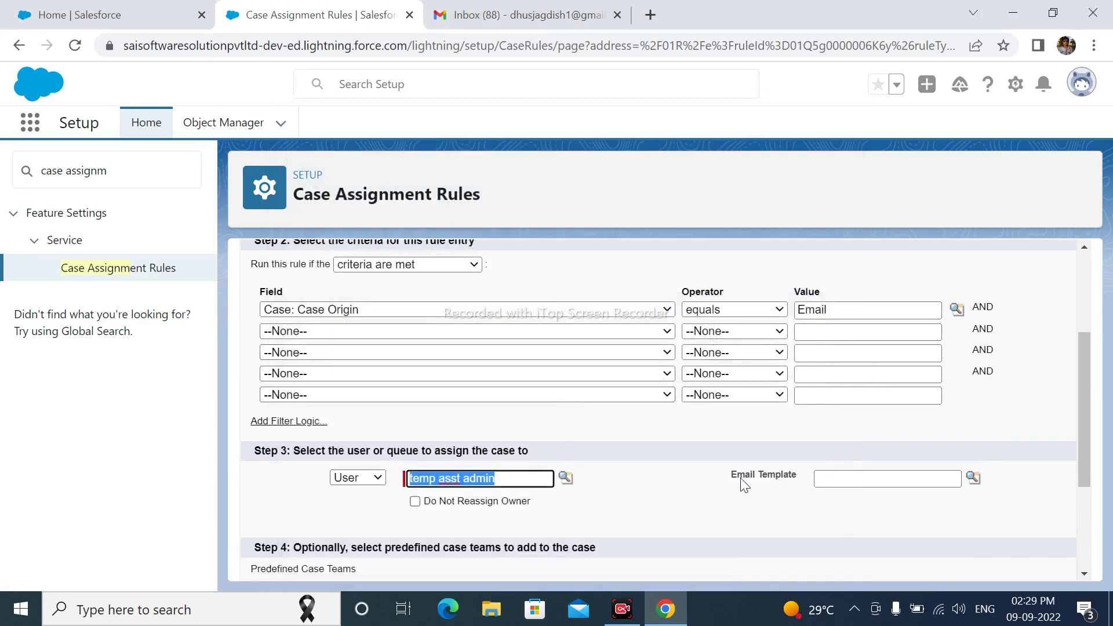
scroll(870, 398, "down", 1)
scroll(522, 574, "down", 1)
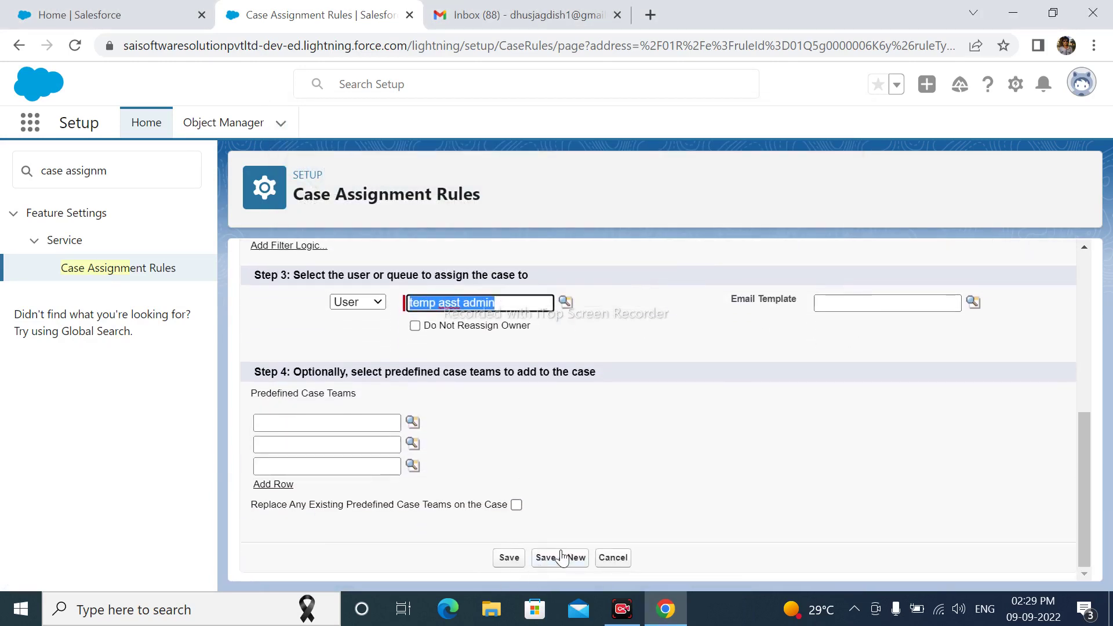
- After the permission error, reassign the Email entry to the other recent user and save it
left_click(502, 560)
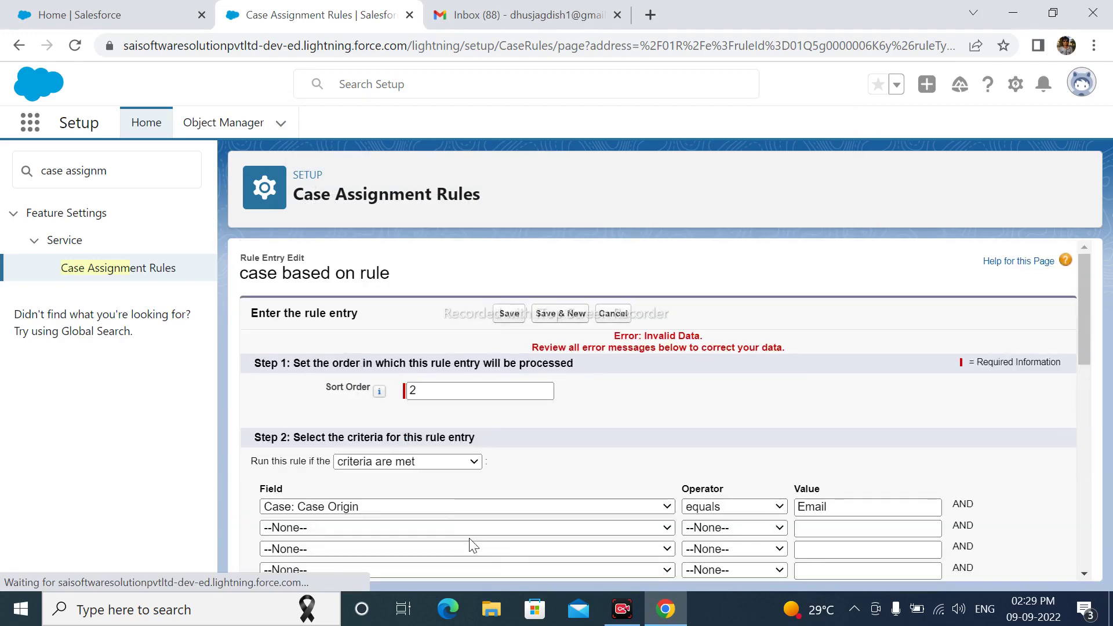
scroll(579, 349, "down", 6)
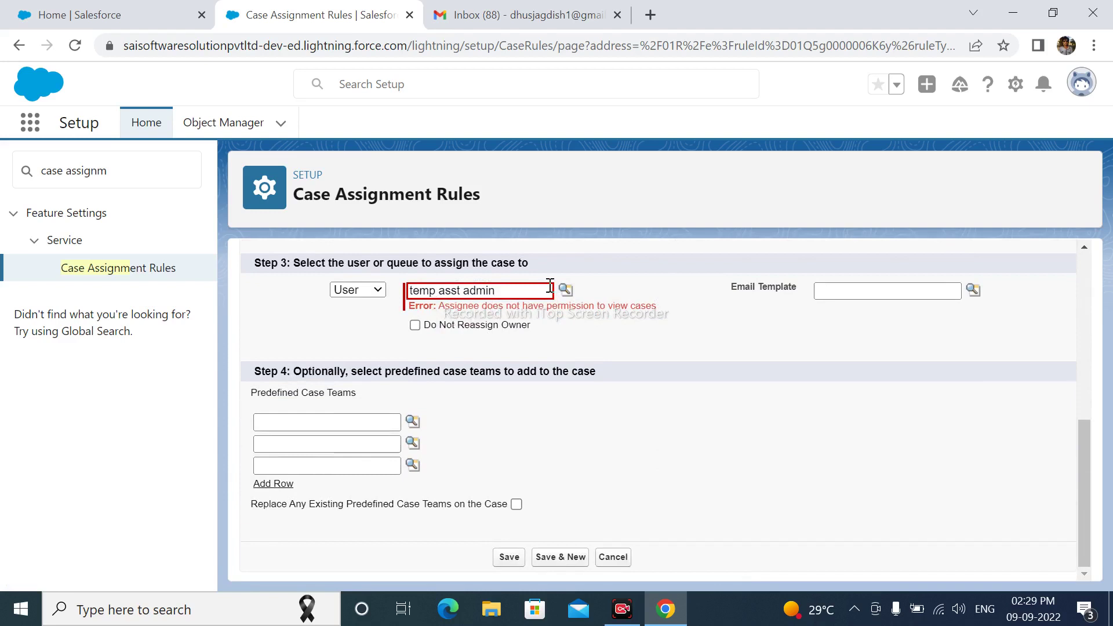
left_click(570, 292)
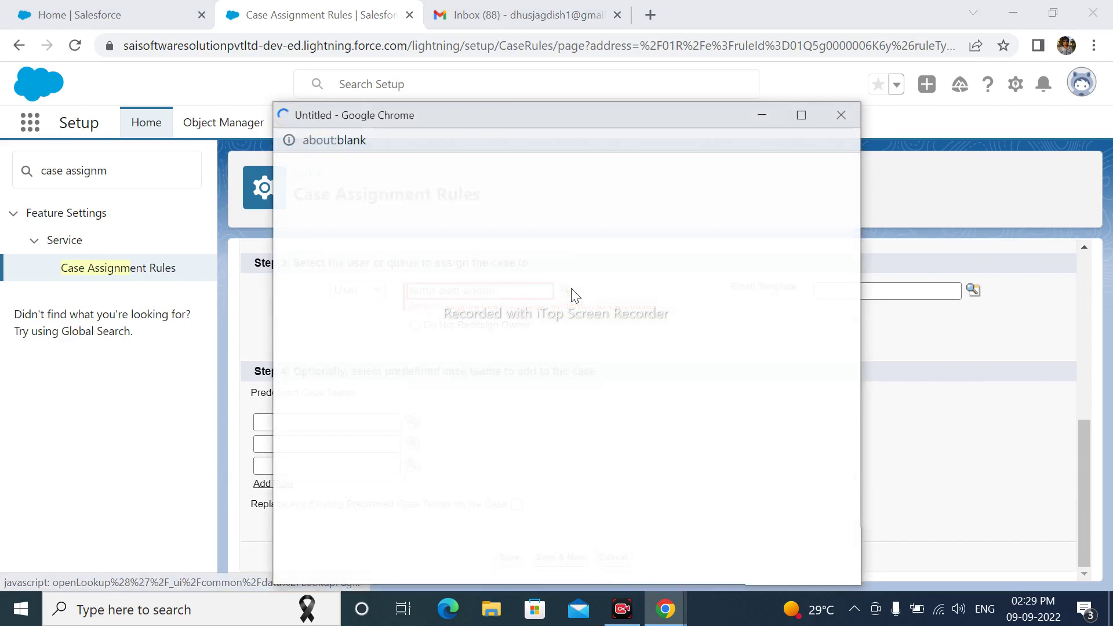
left_click_drag(564, 118, 513, 78)
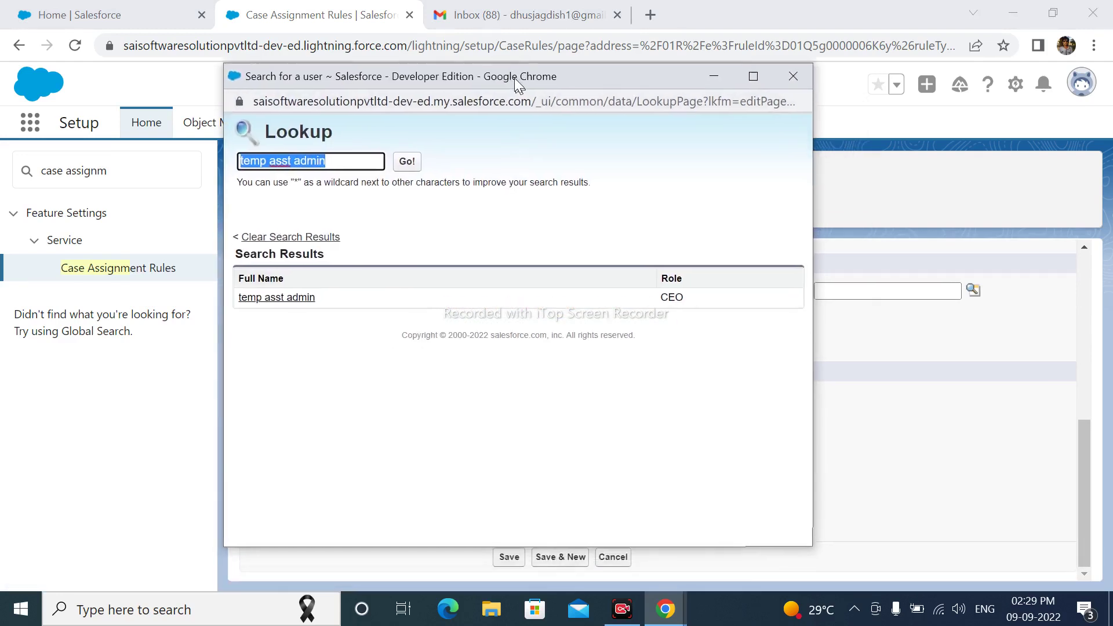
left_click(323, 235)
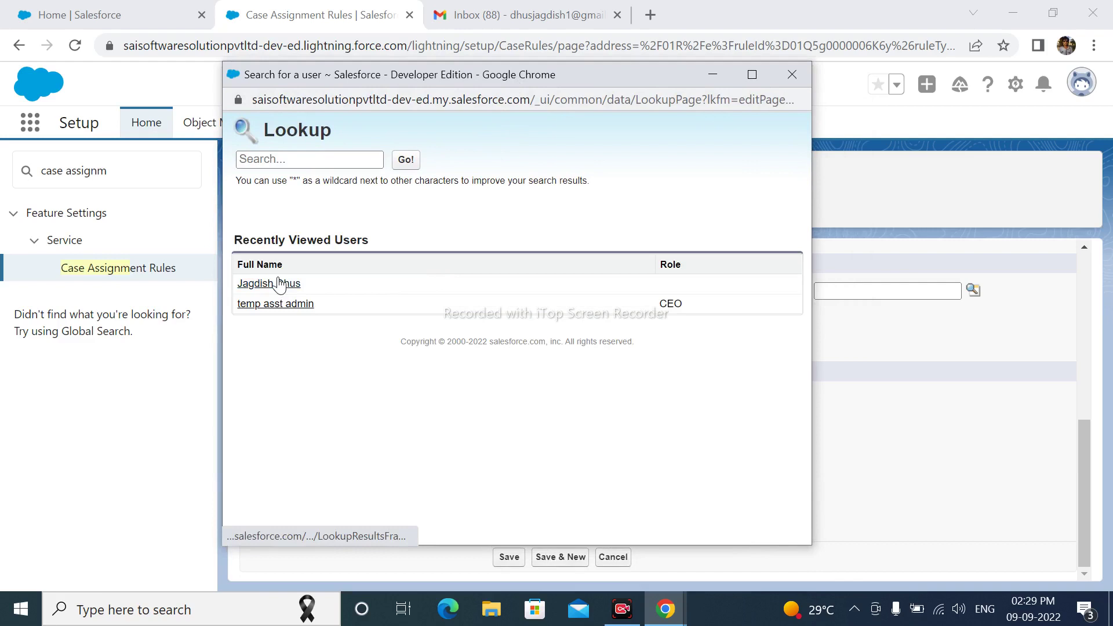
left_click(288, 286)
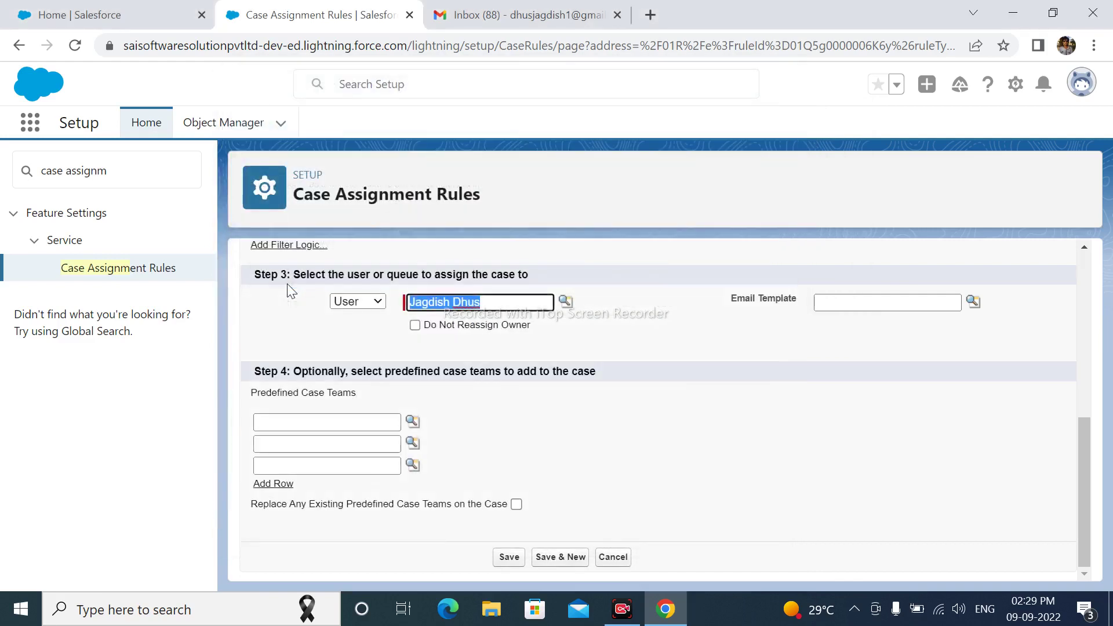
left_click(510, 557)
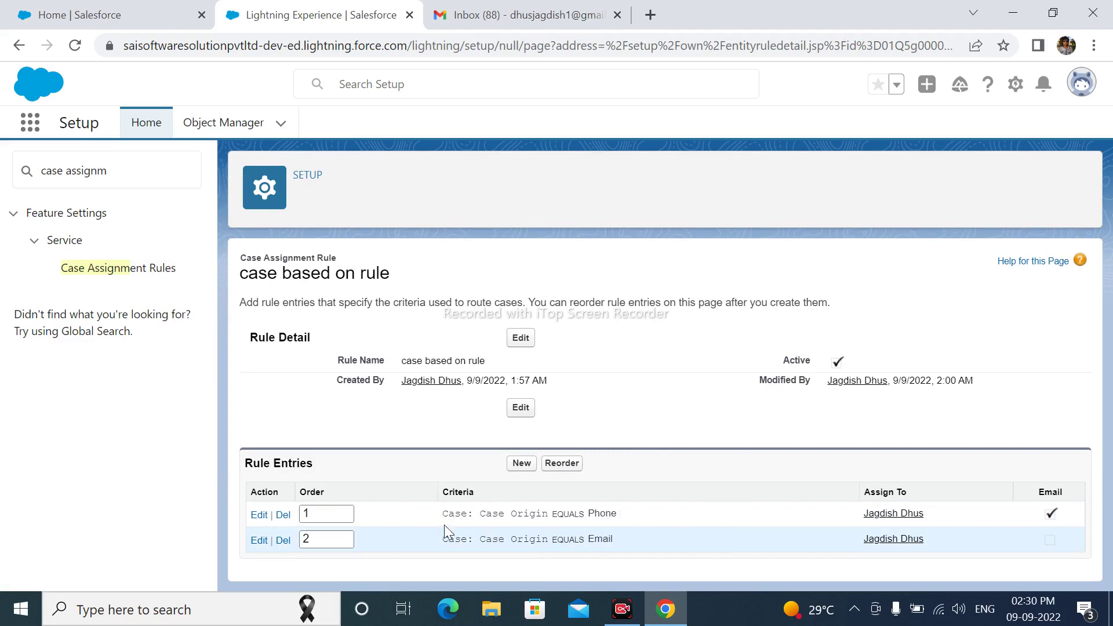
- Check the case assignment rules list, then go back to the Setup Home page
left_click(120, 270)
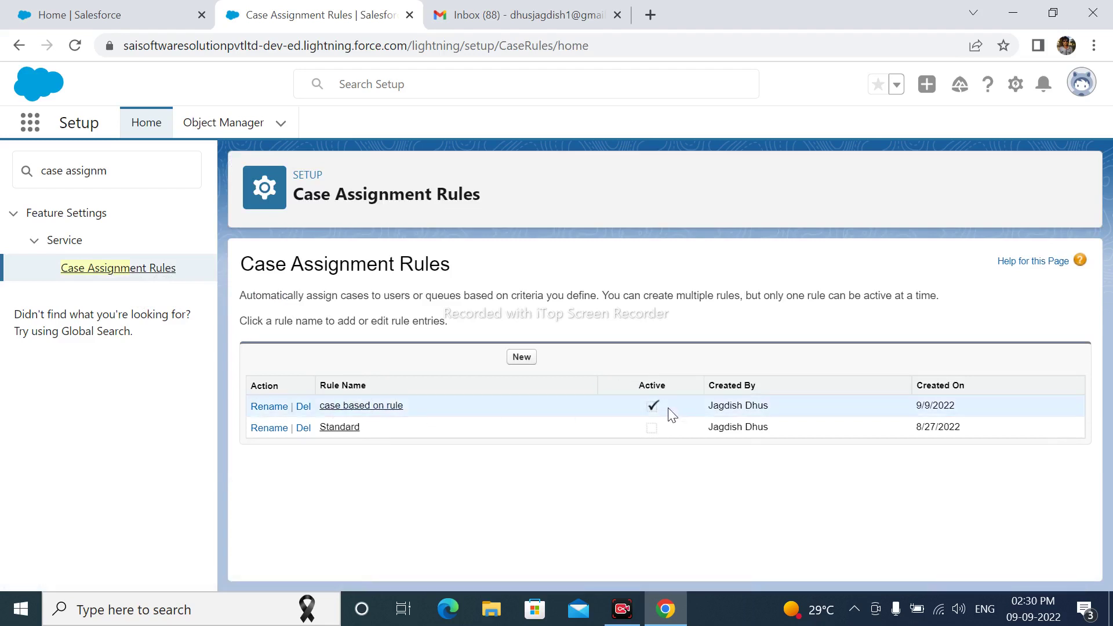
left_click(140, 125)
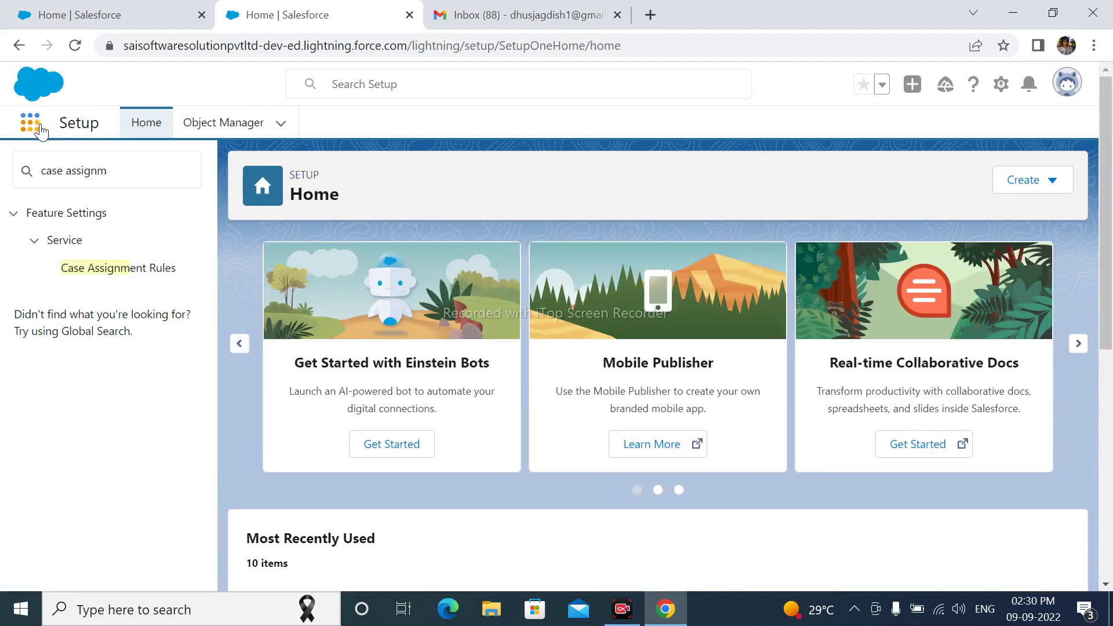
- Search the App Launcher for 'case' and open the Cases list
left_click(31, 122)
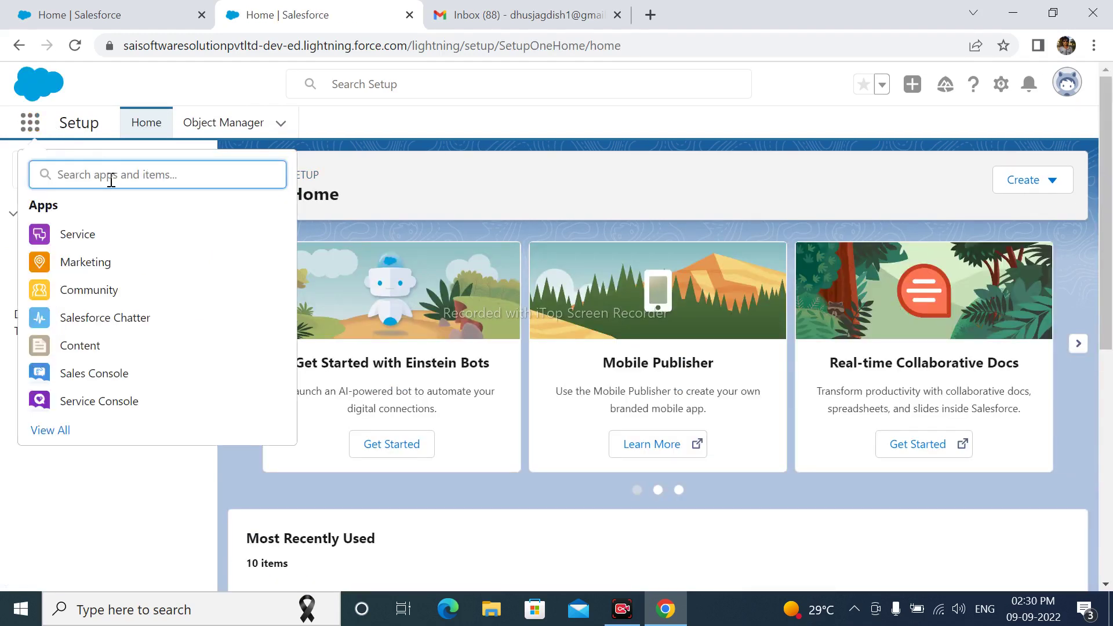
type("cases")
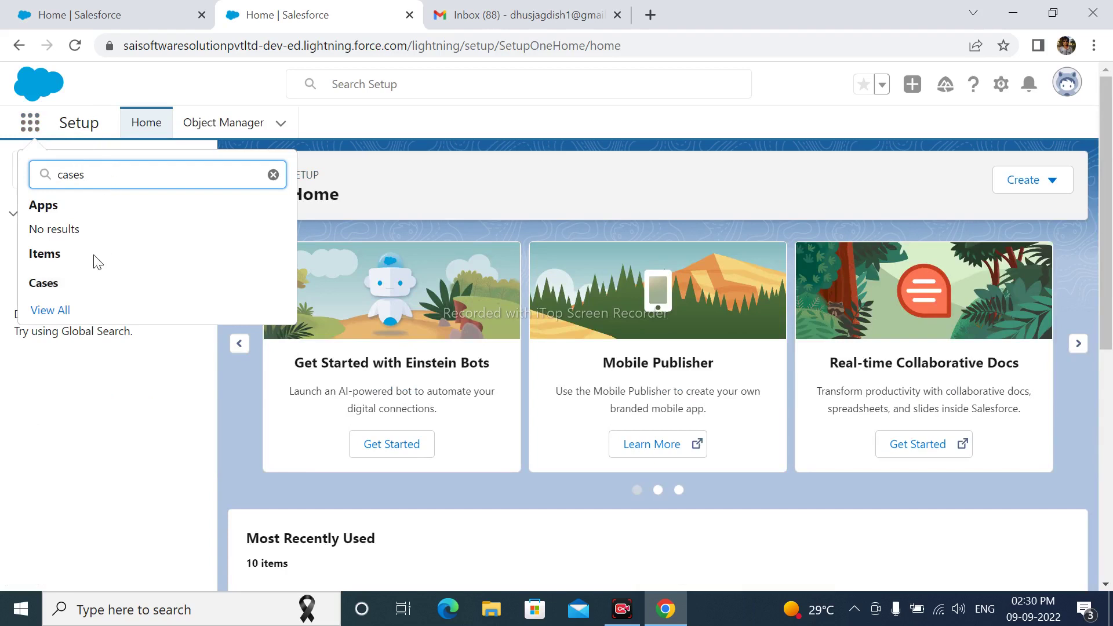
left_click(57, 284)
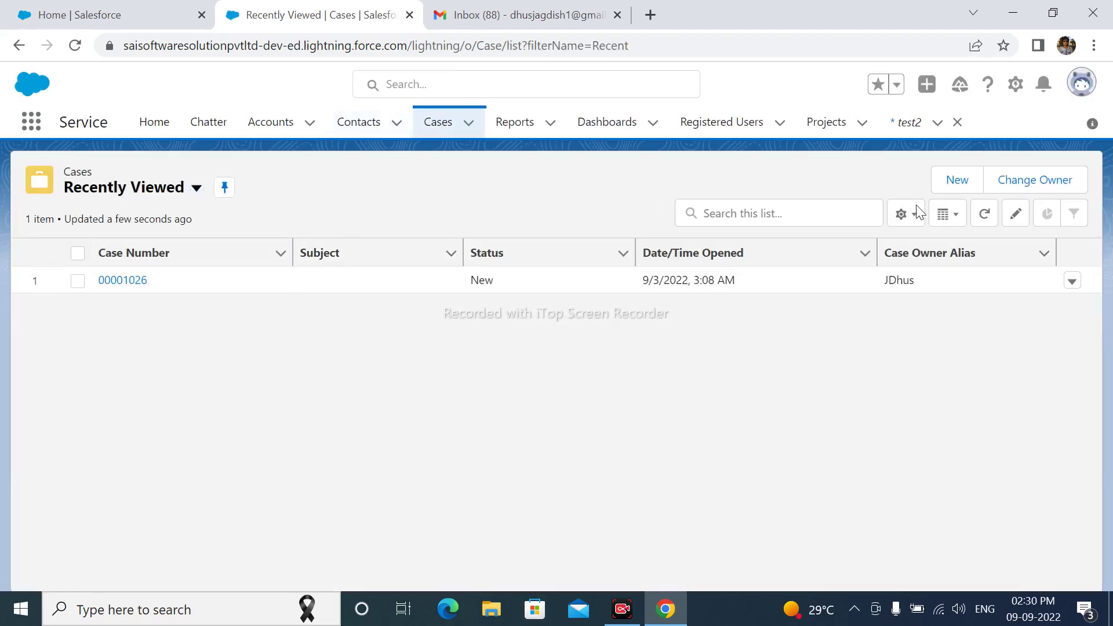
- Start a new case with Status New and Case Origin Phone
left_click(959, 181)
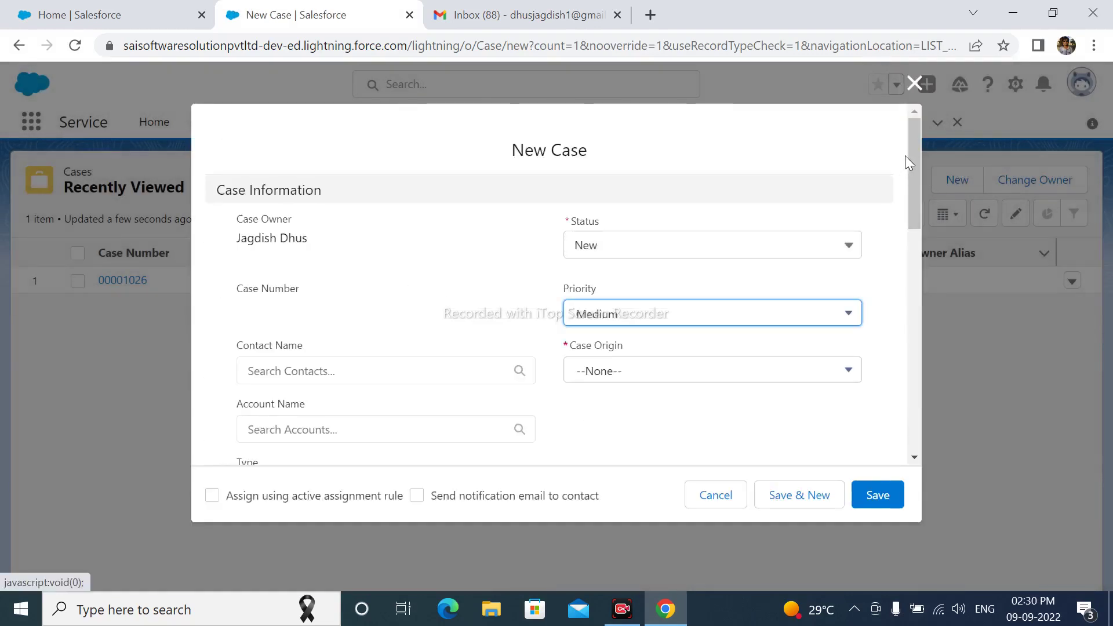
left_click_drag(913, 151, 850, 144)
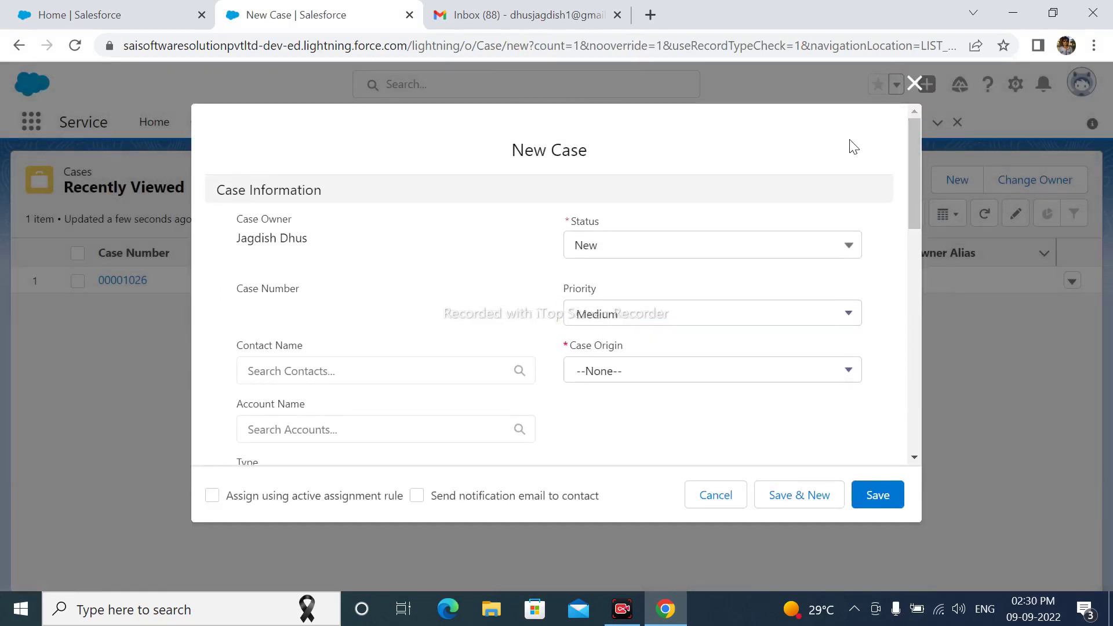
left_click(585, 246)
left_click(609, 311)
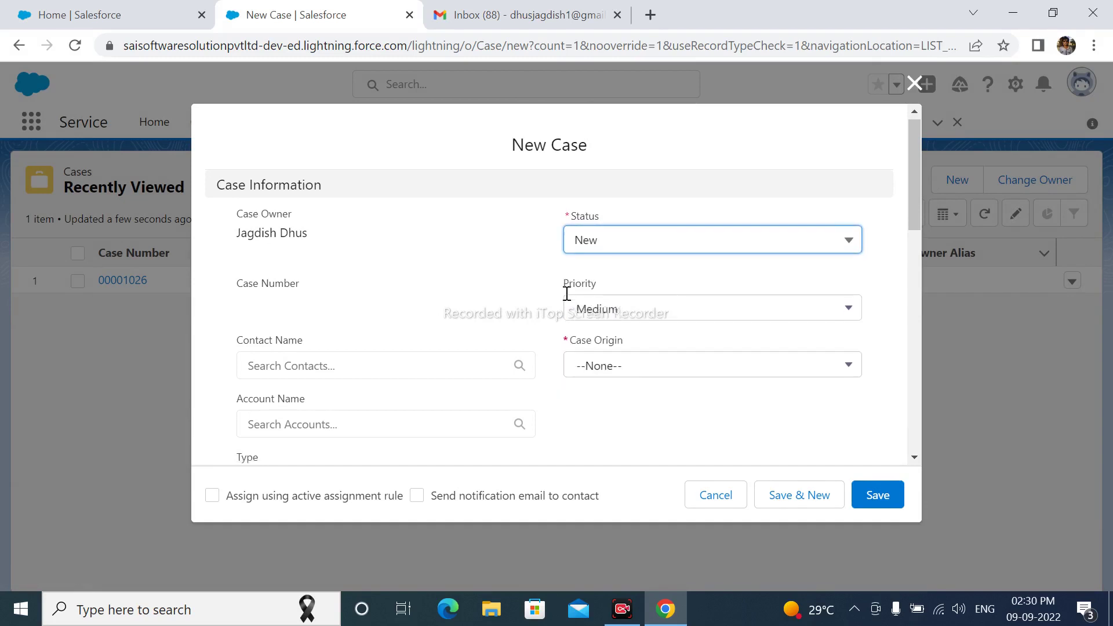
scroll(387, 273, "down", 2)
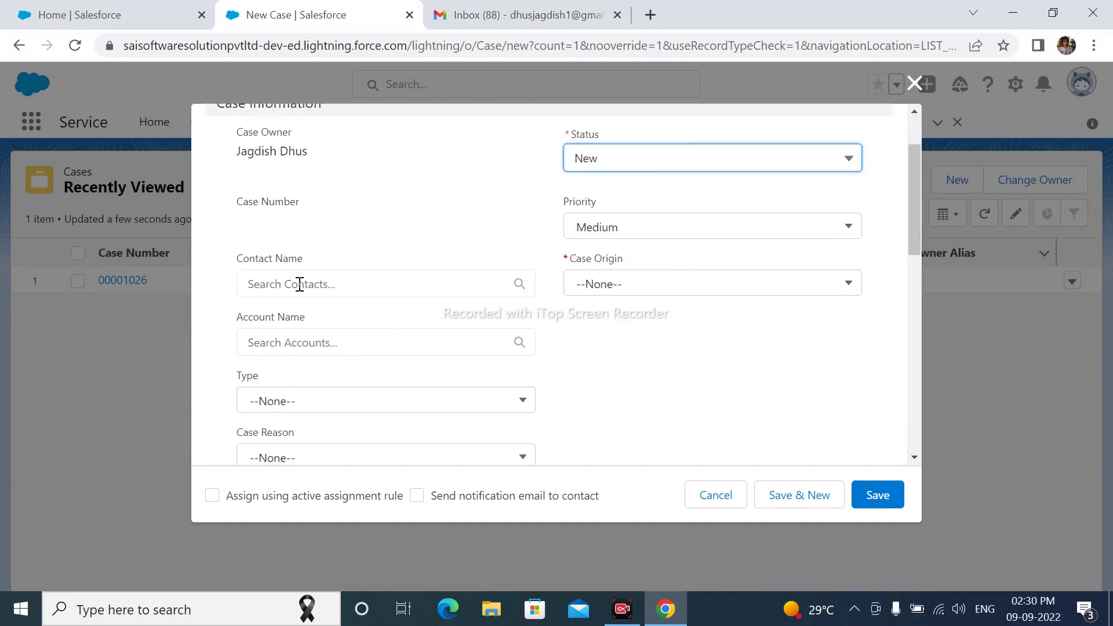
left_click(599, 284)
left_click(607, 351)
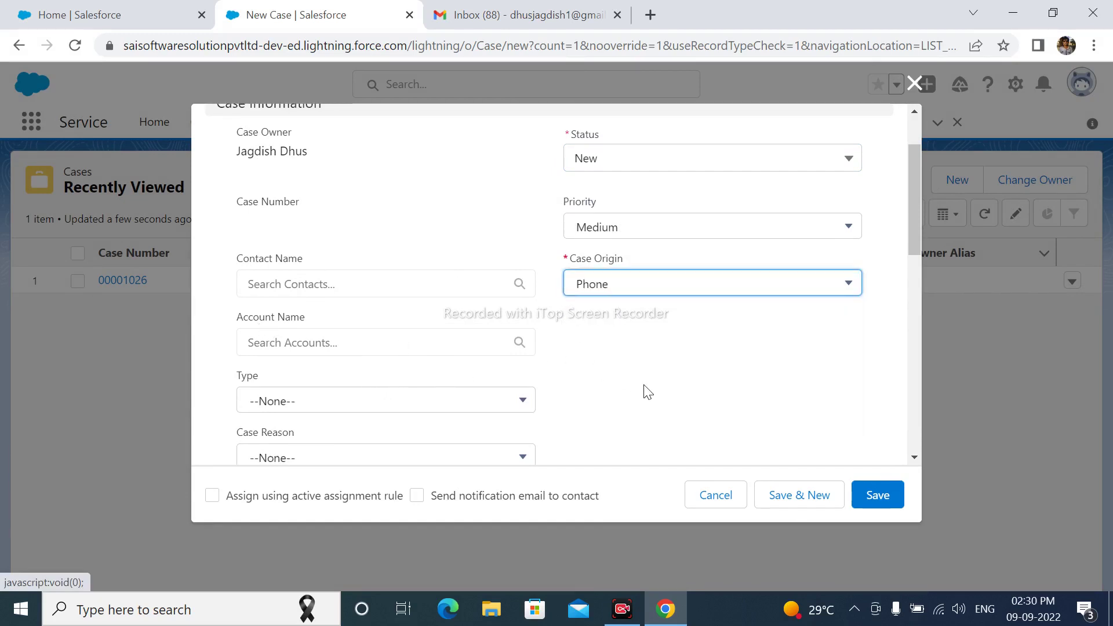
scroll(580, 371, "down", 2)
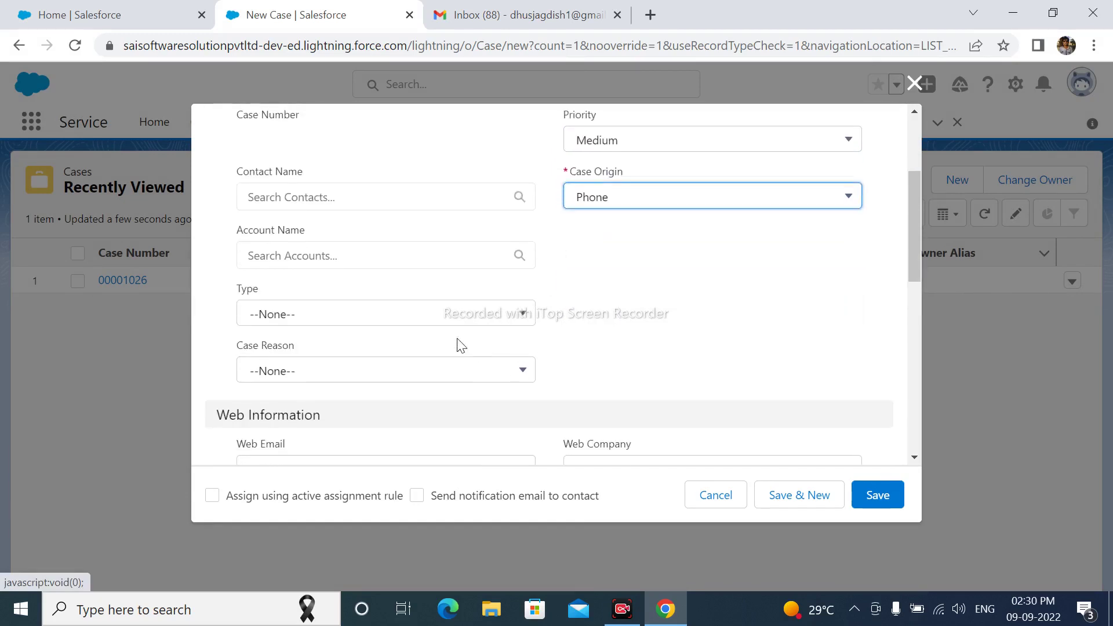
- Link account Test2 and a contact, save the case, and return to the Cases list
left_click(290, 246)
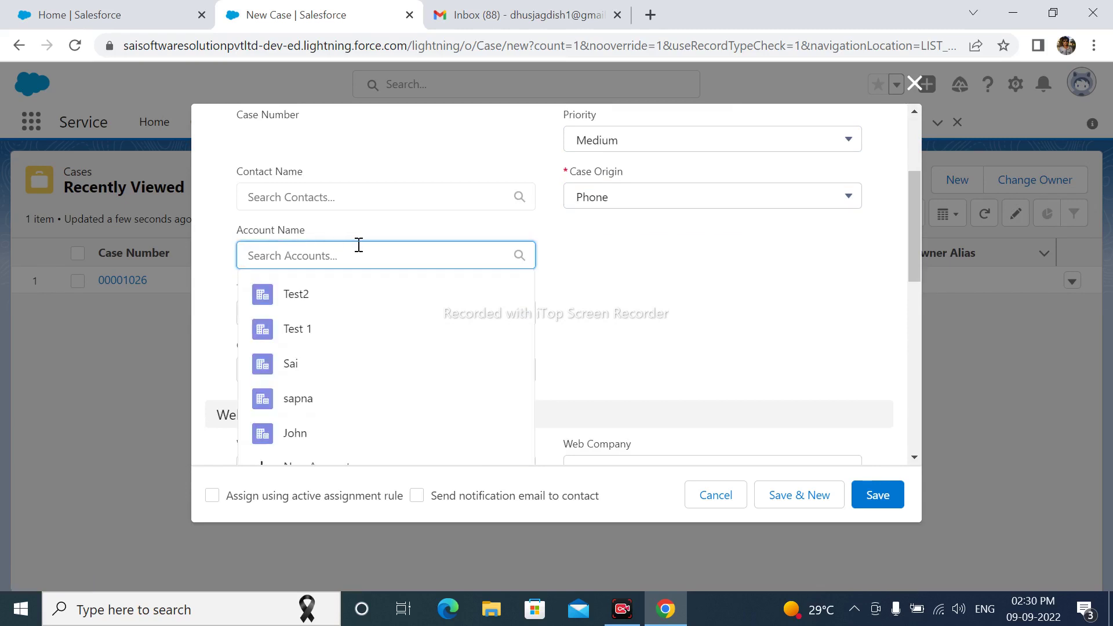
left_click(315, 293)
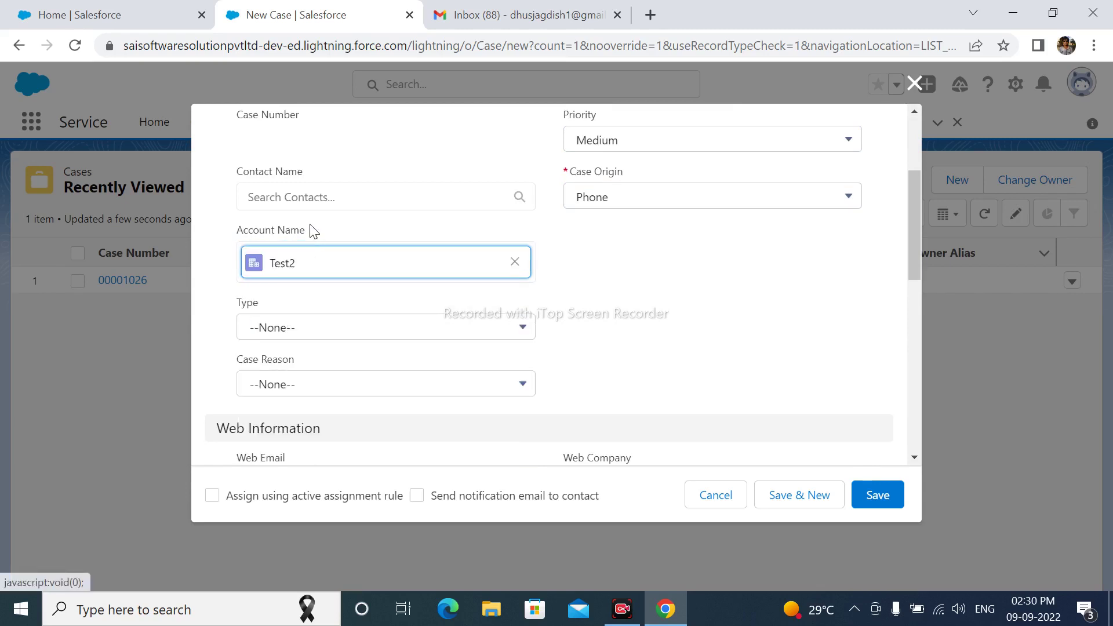
left_click(294, 196)
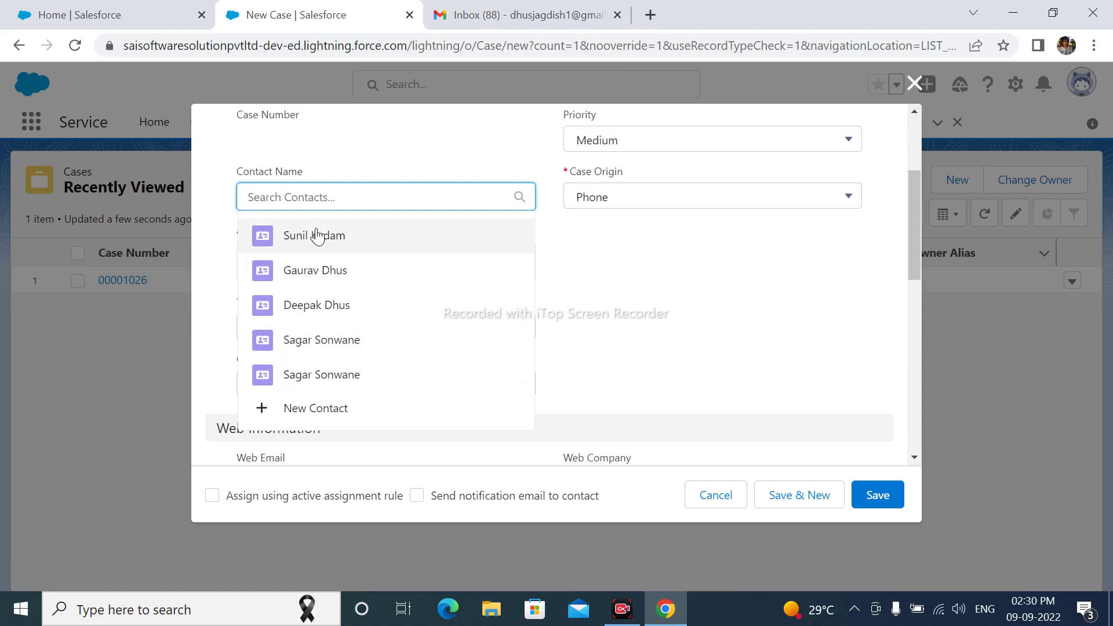
left_click(360, 249)
scroll(709, 376, "down", 4)
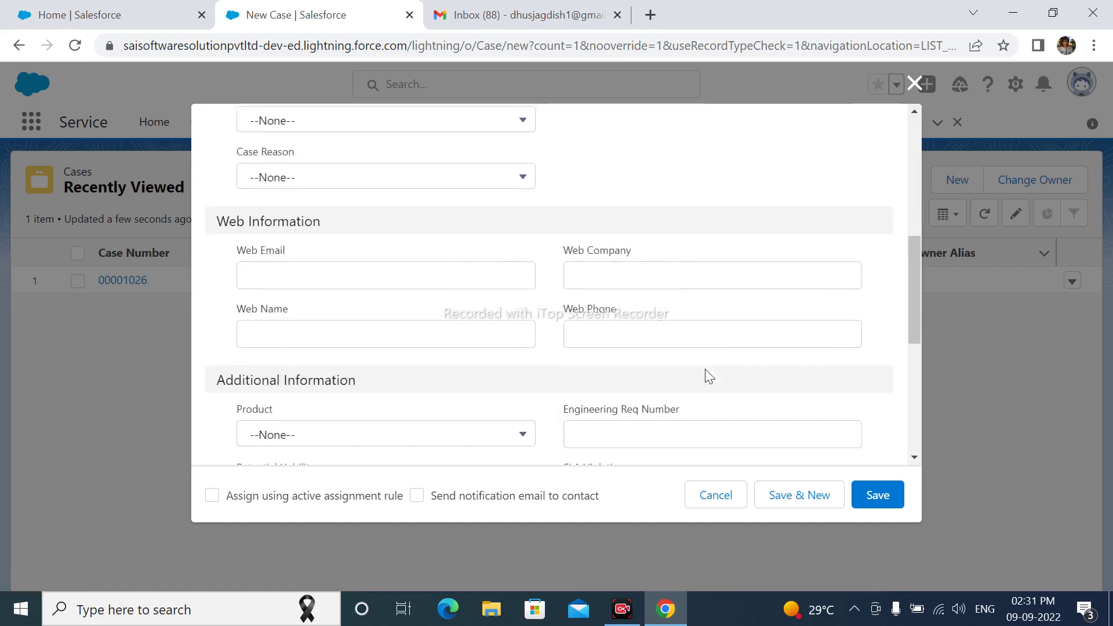
scroll(708, 376, "down", 2)
left_click(868, 494)
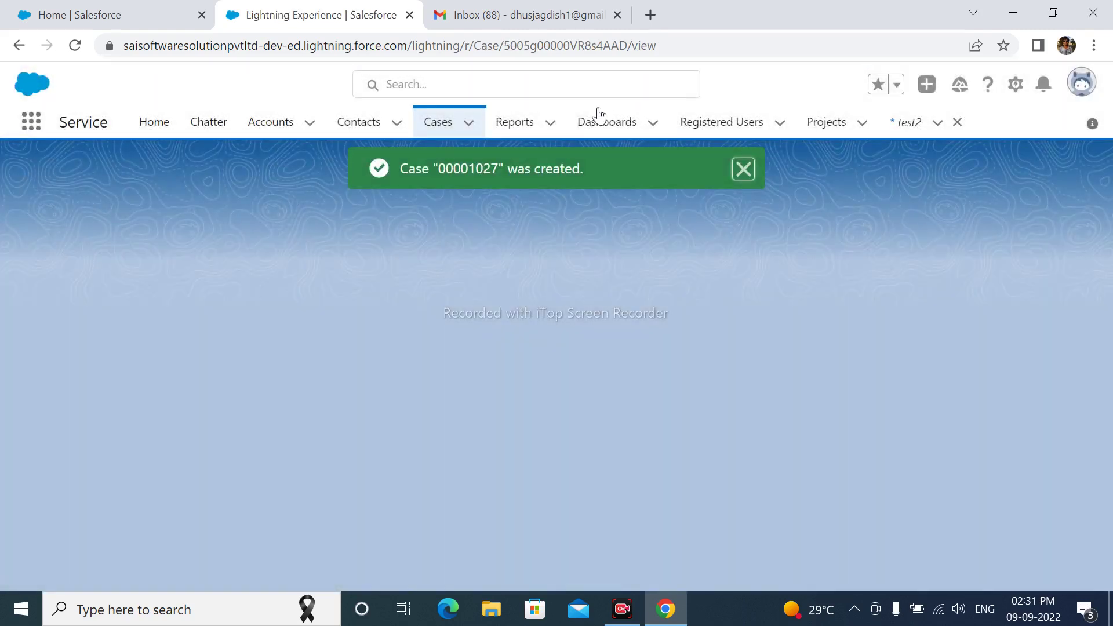
left_click(440, 122)
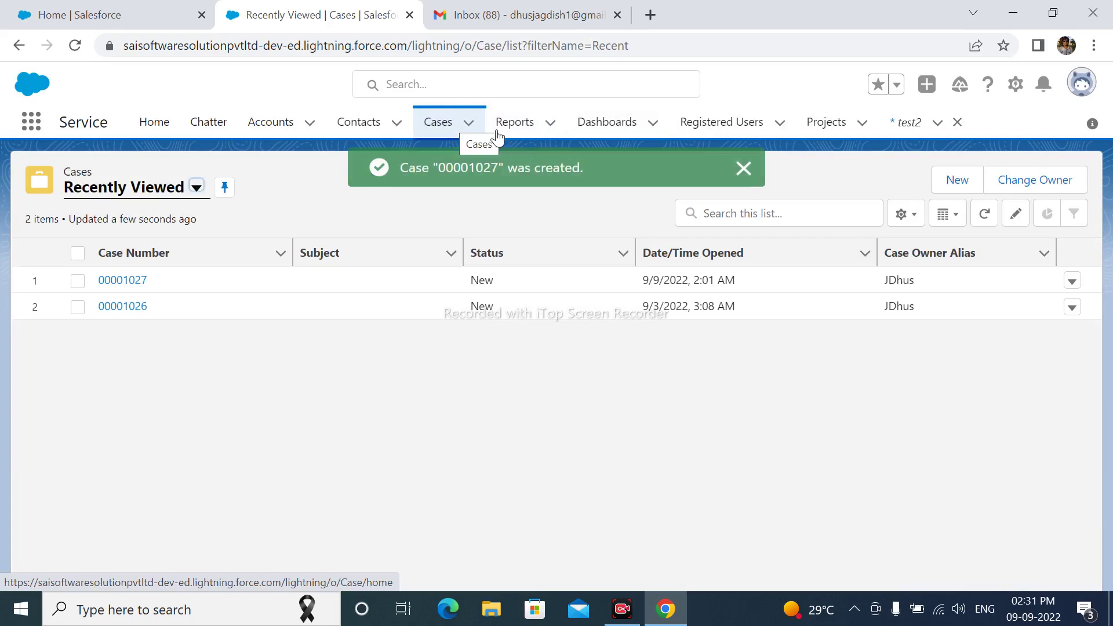
- Start another new case and set its Case Origin to Phone
left_click(958, 180)
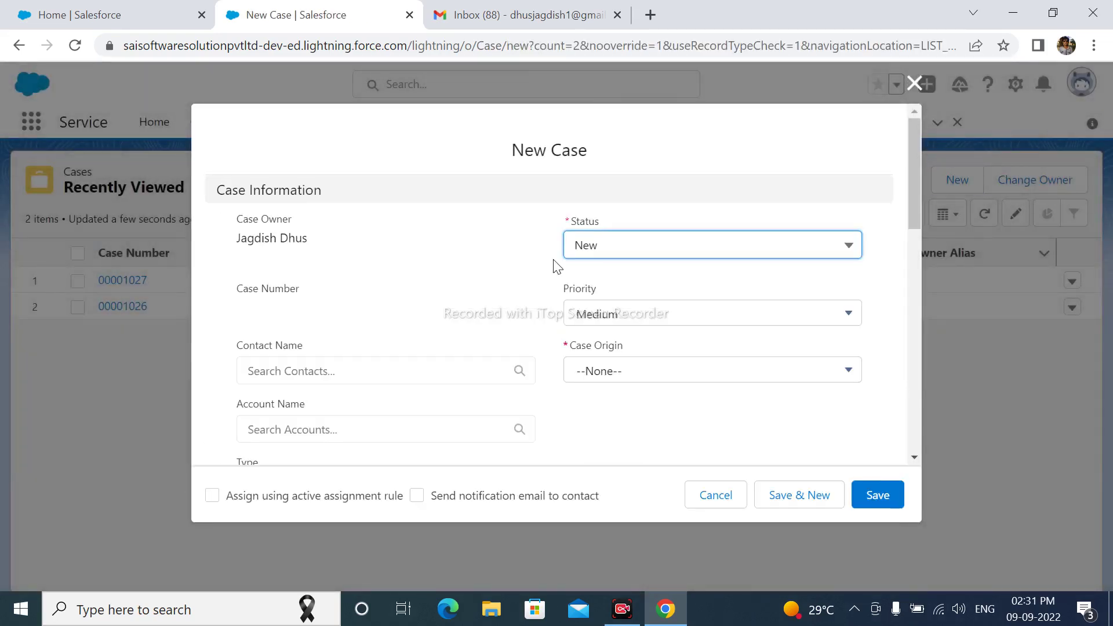
left_click(623, 327)
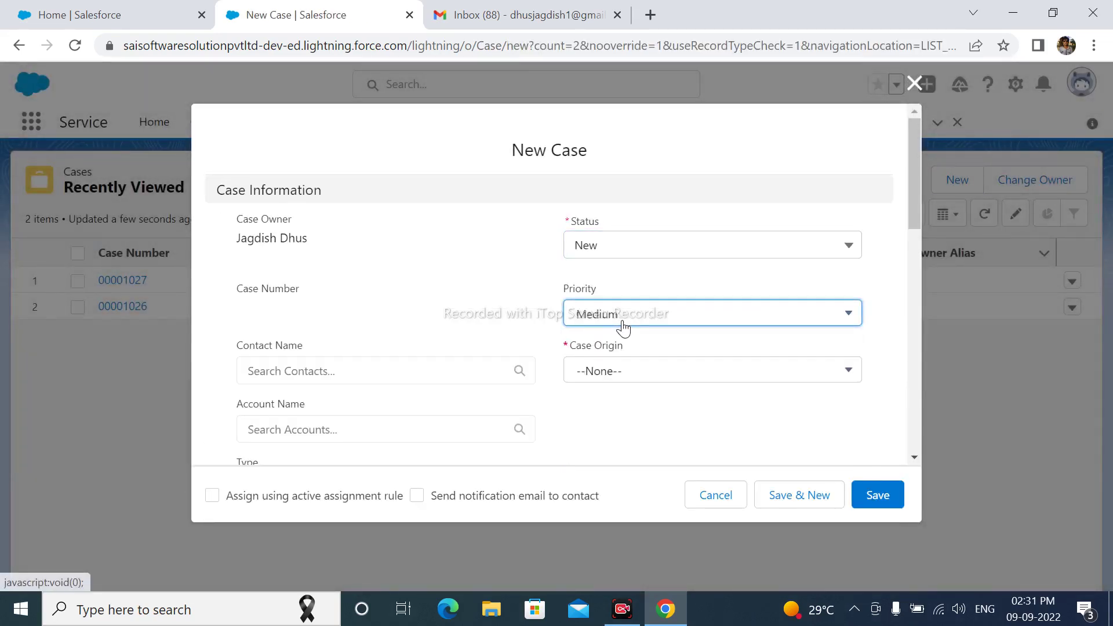
left_click(617, 376)
left_click(605, 384)
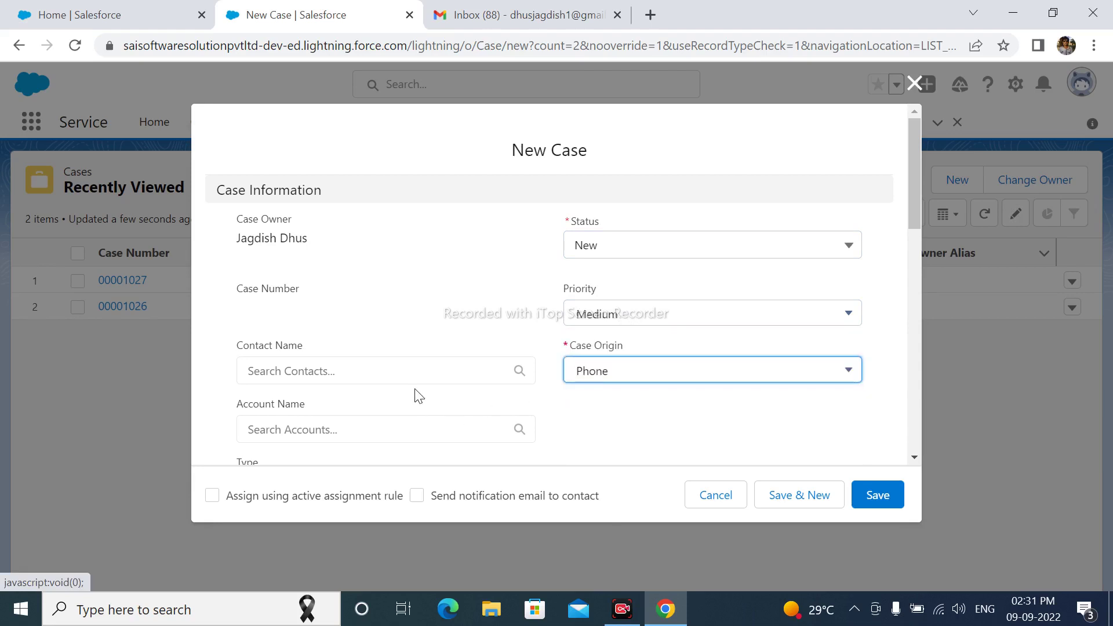
- Link a contact and account Test2, and tick 'Assign using active assignment rule'
left_click(369, 374)
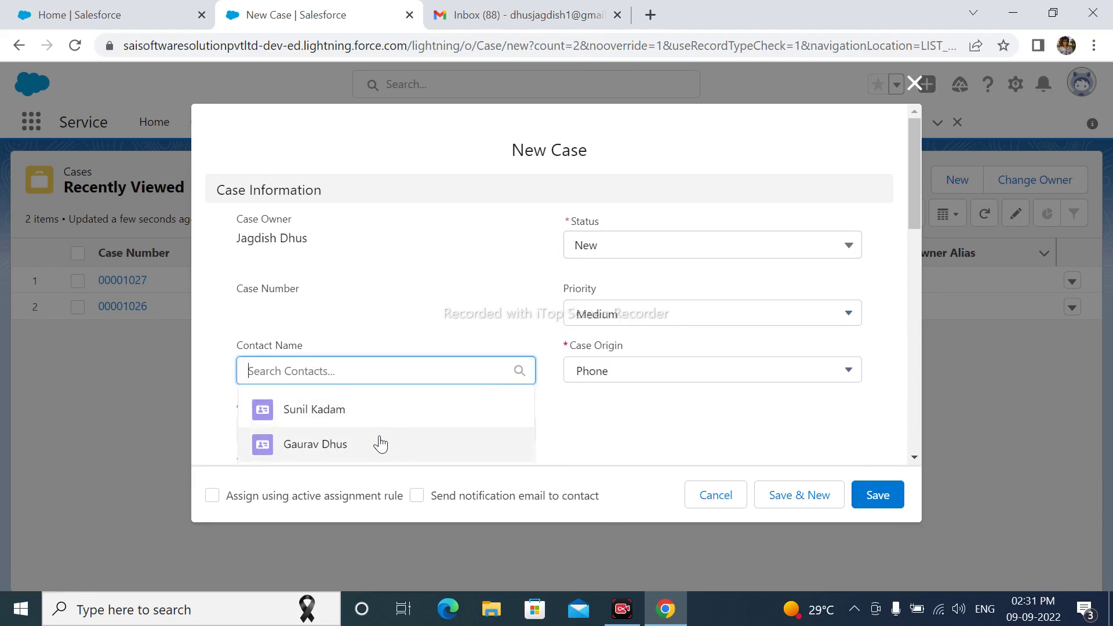
left_click(354, 440)
left_click(326, 441)
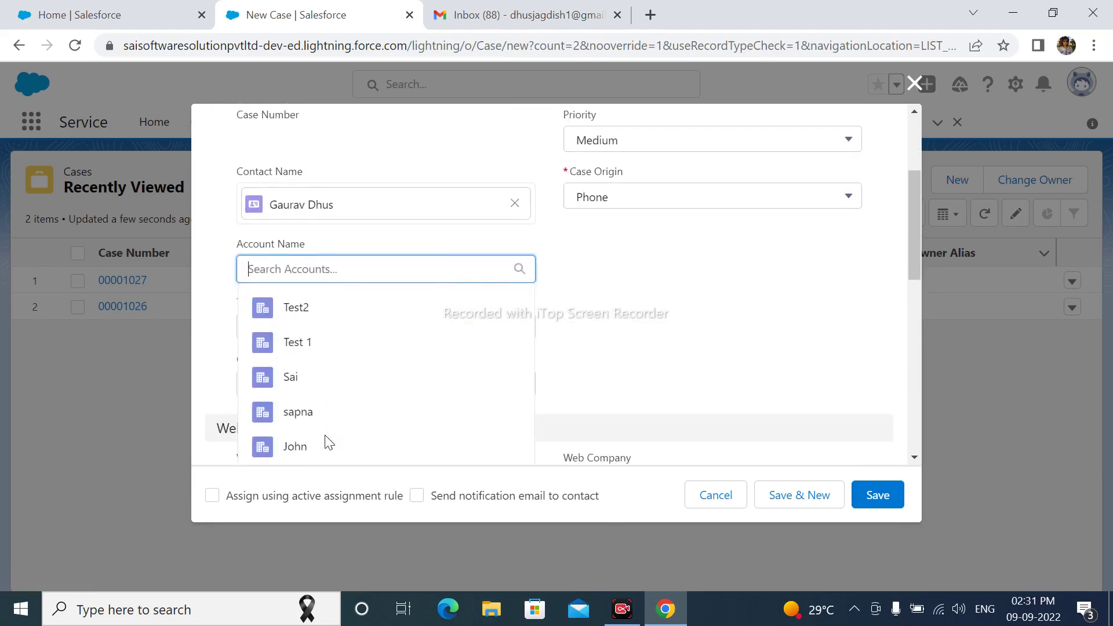
left_click(316, 322)
scroll(559, 380, "down", 6)
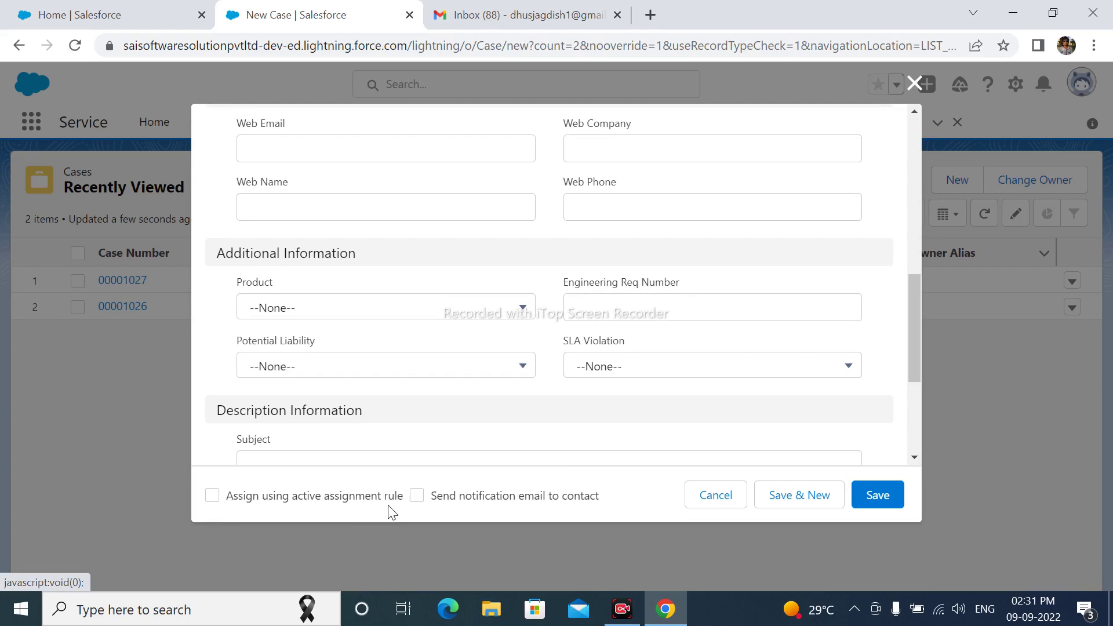
left_click(212, 496)
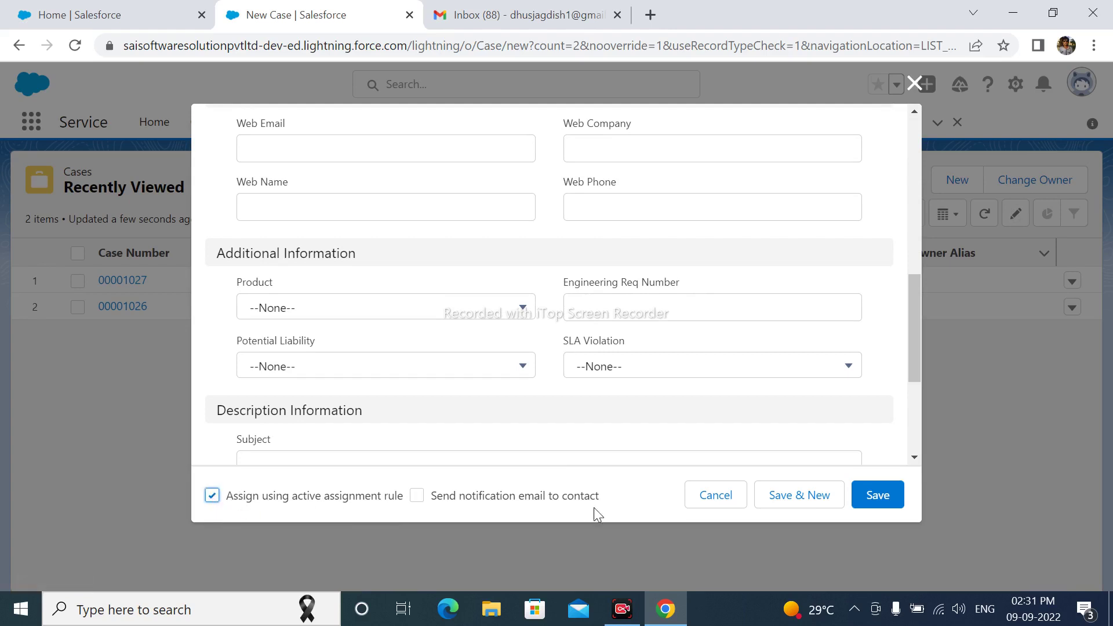
- Save case 00001028 and check the Case Owner the assignment rule gave it
left_click(879, 496)
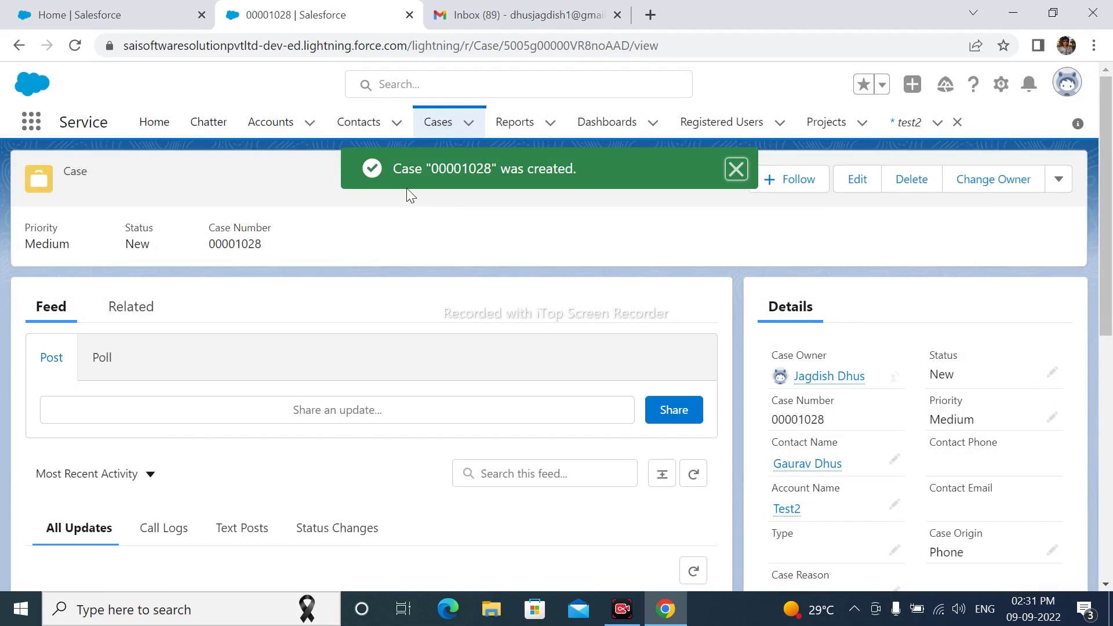
scroll(226, 326, "down", 3)
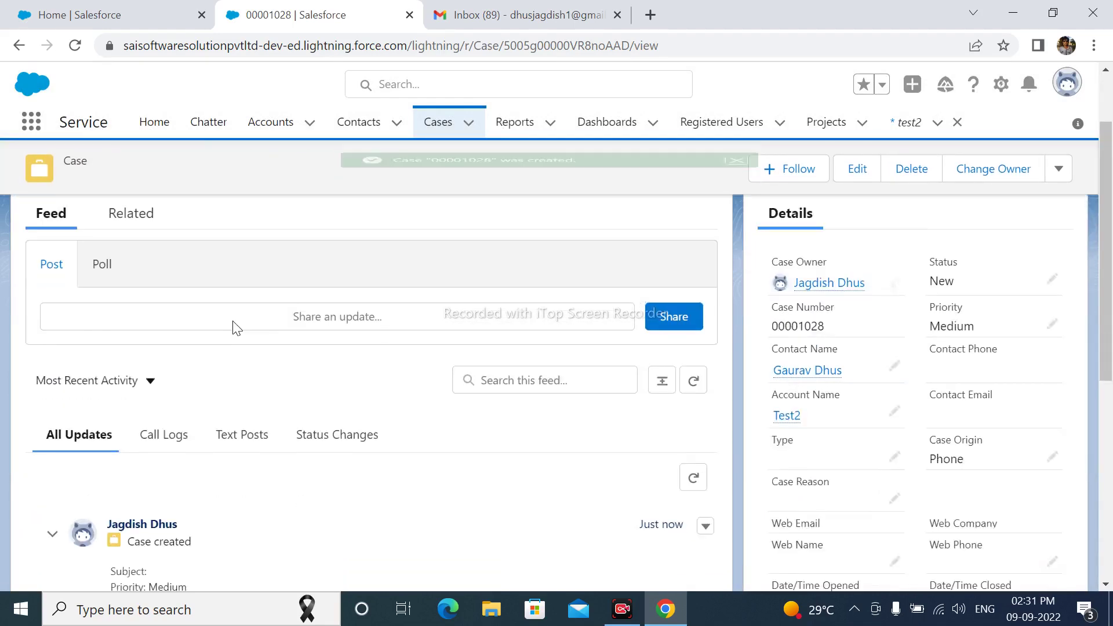
scroll(237, 329, "down", 3)
scroll(237, 328, "up", 6)
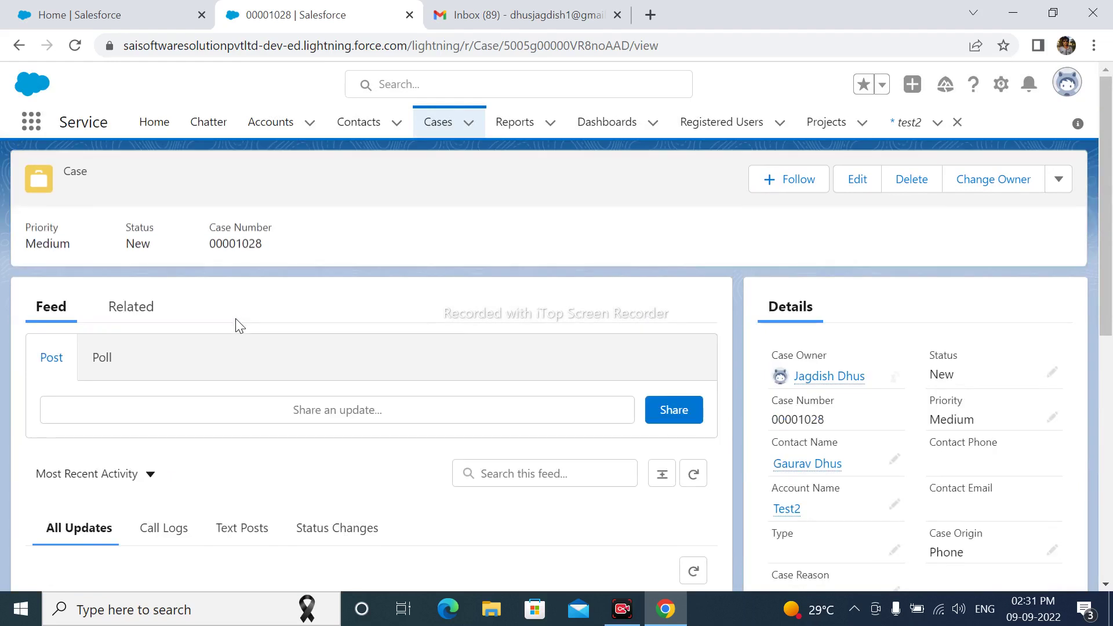
scroll(294, 328, "down", 2)
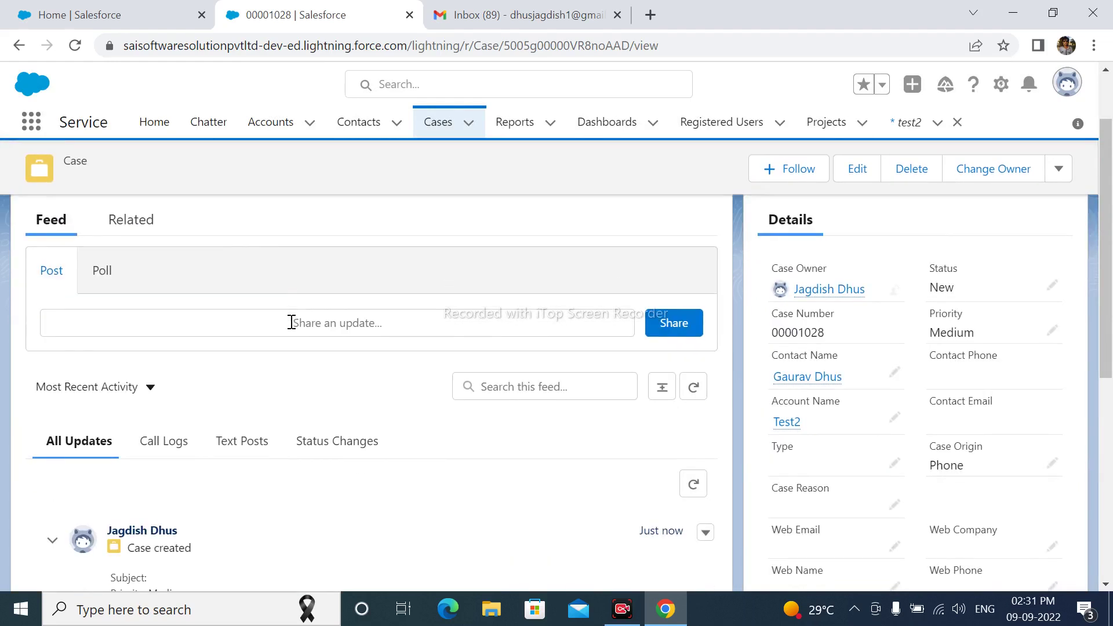
mouse_move(785, 297)
left_mouse_down()
mouse_move(873, 299)
mouse_move(787, 290)
left_mouse_up()
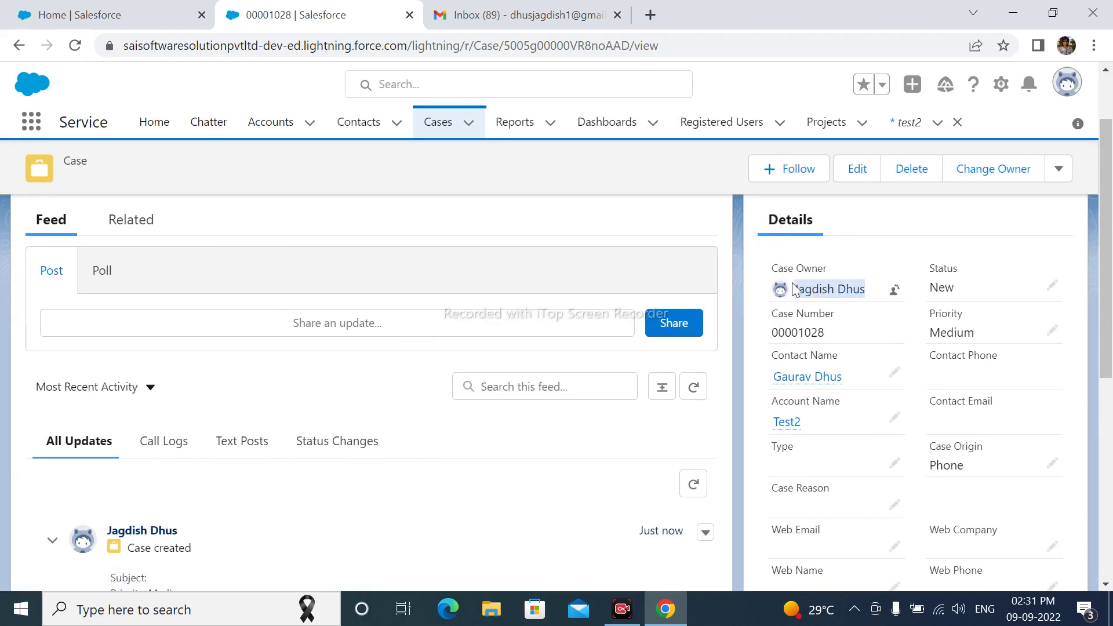